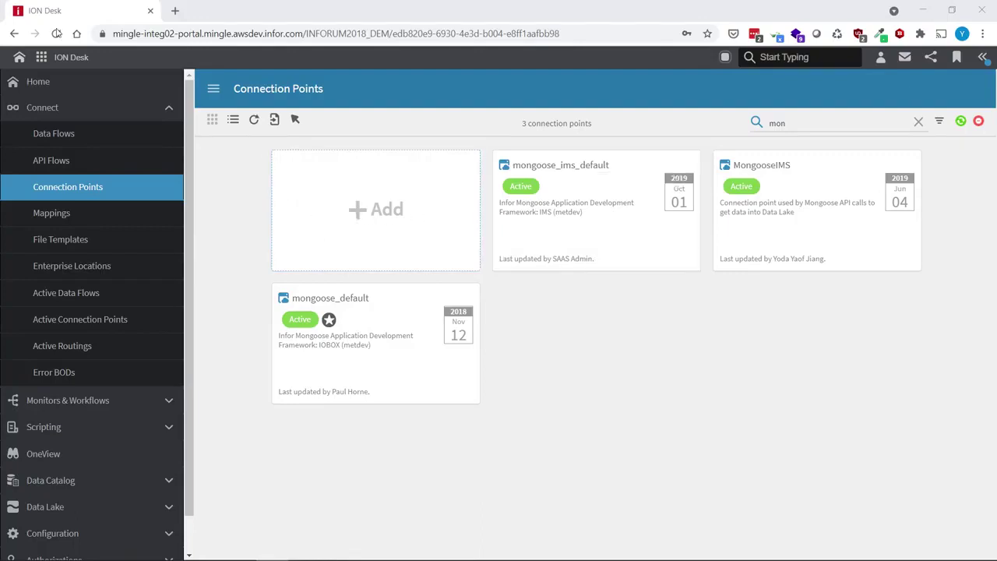
Switch from ION Desk to Mongoose PaaS using the app launcher grid.
{"action": "left_click", "coordinate": [41, 57]}
In Mongoose PaaS, open the Intranets and Sites forms and load all site records.
{"action": "left_click", "coordinate": [52, 109]}
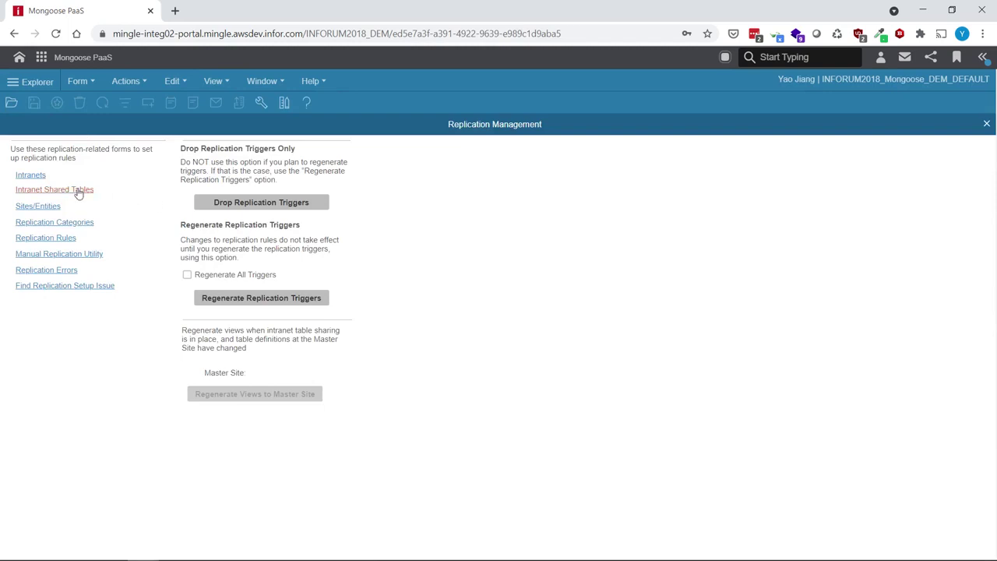
{"action": "left_click", "coordinate": [33, 175]}
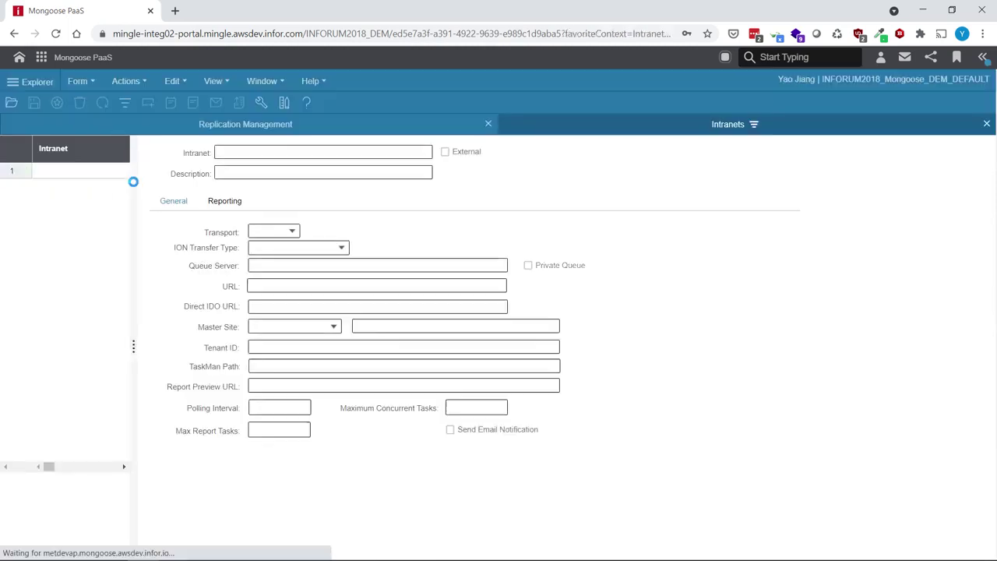
{"action": "left_click", "coordinate": [41, 206]}
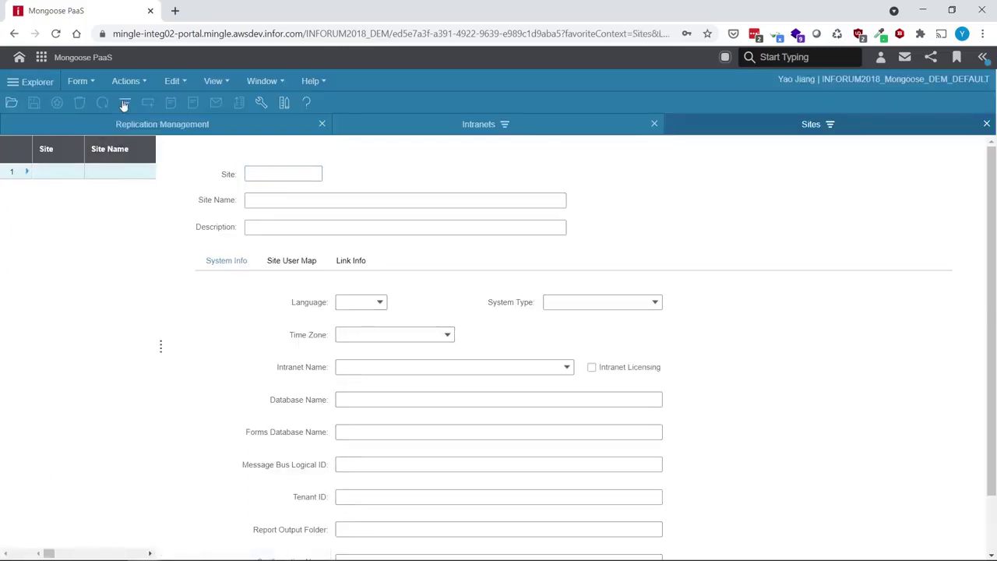
{"action": "left_click", "coordinate": [124, 103]}
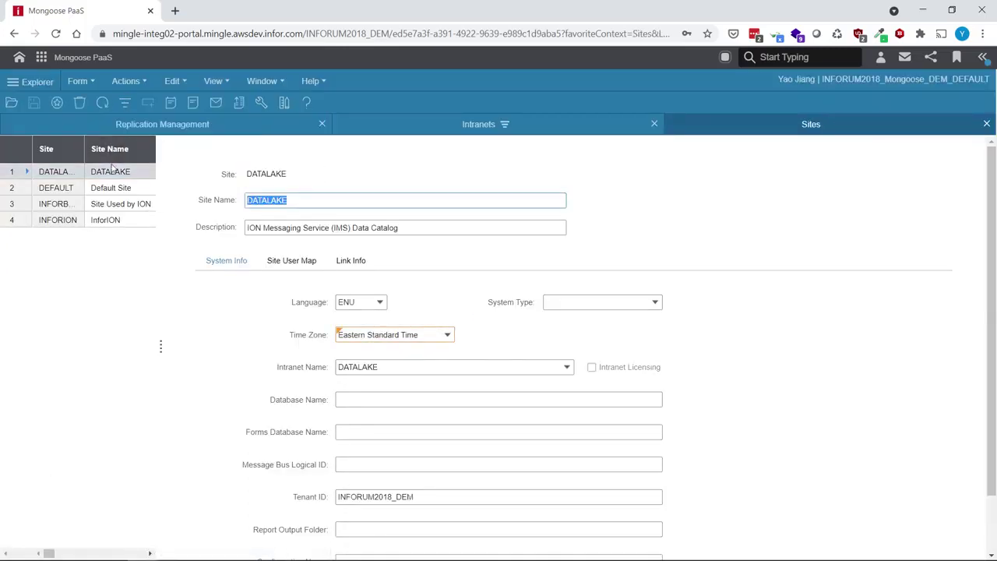
Load the intranets, review the DATALAKE intranet's settings, then return to Replication Management.
{"action": "left_click", "coordinate": [455, 127]}
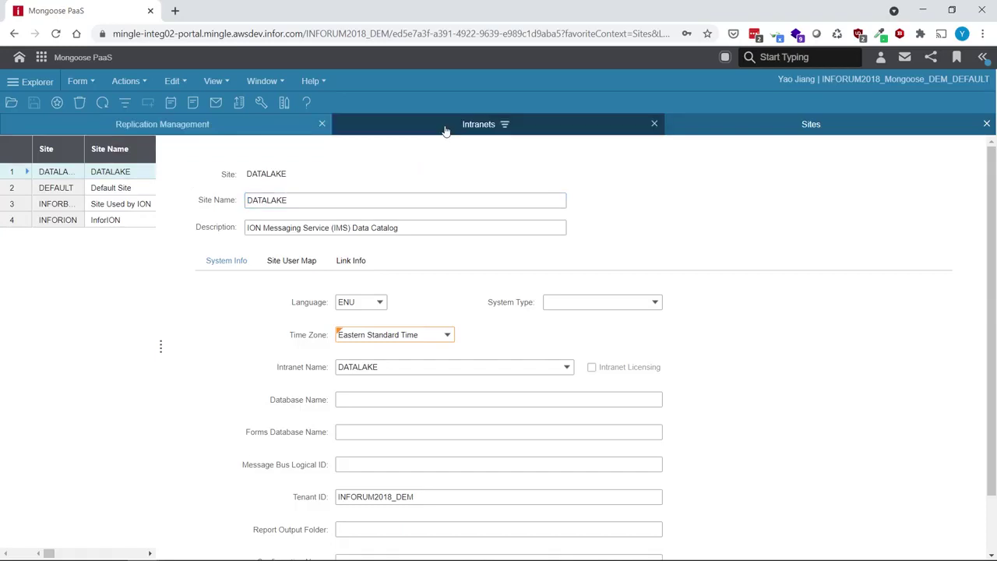
{"action": "left_click", "coordinate": [125, 102]}
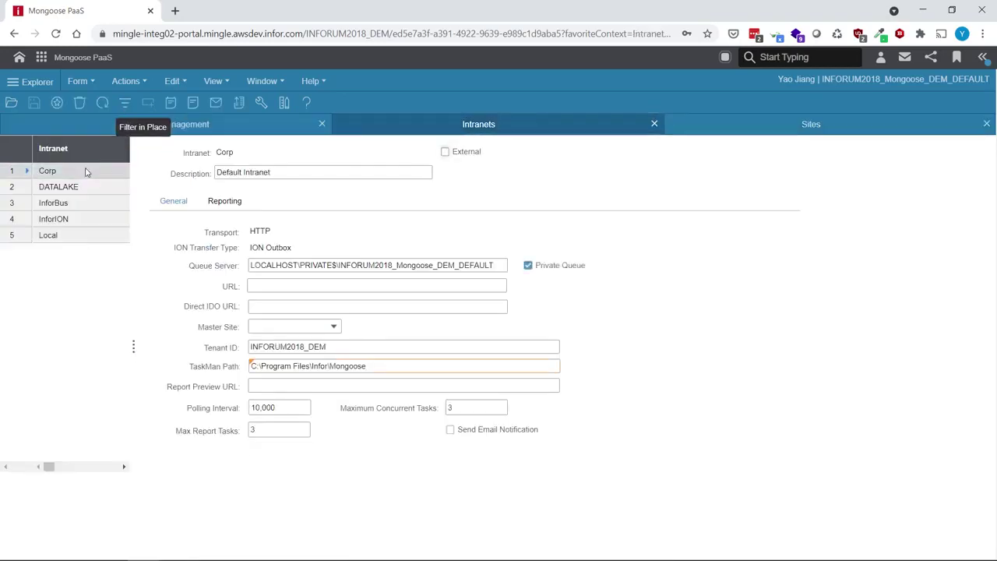
{"action": "left_click", "coordinate": [73, 186]}
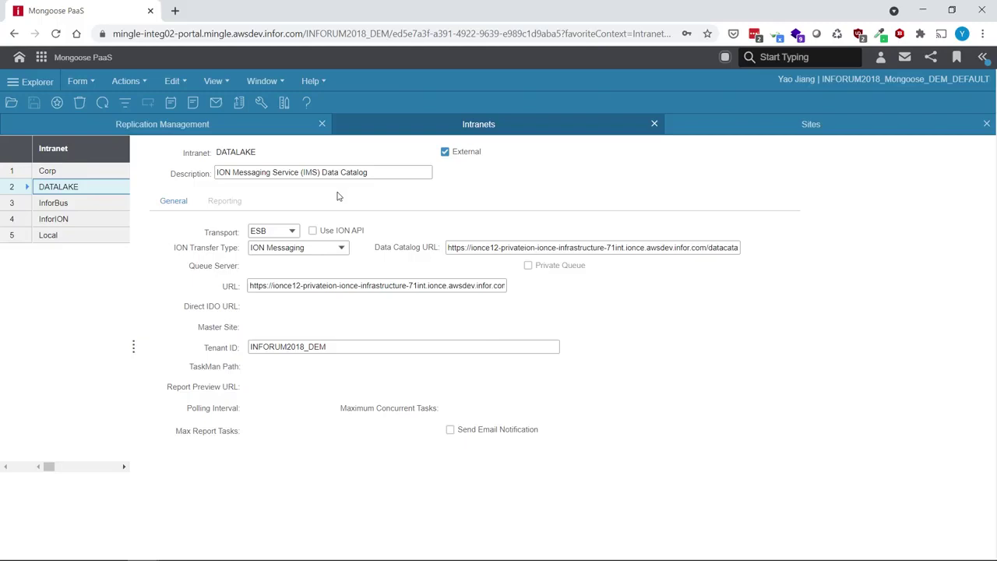
{"action": "left_click", "coordinate": [257, 128]}
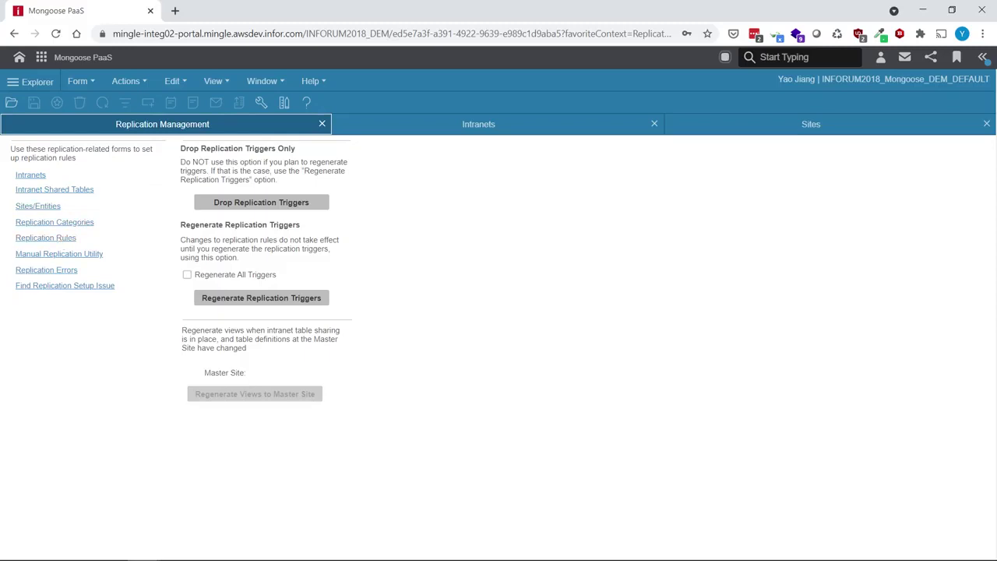
Open Replication Categories, dismiss the warning, and keep DATALAKETEST's transfer type as Data Lake.
{"action": "left_click", "coordinate": [81, 222]}
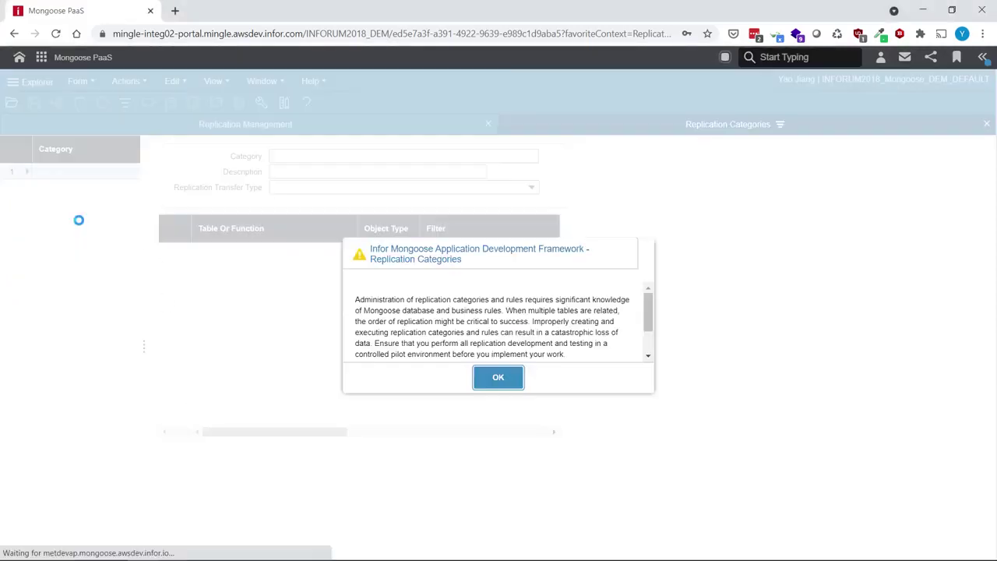
{"action": "left_click", "coordinate": [503, 378]}
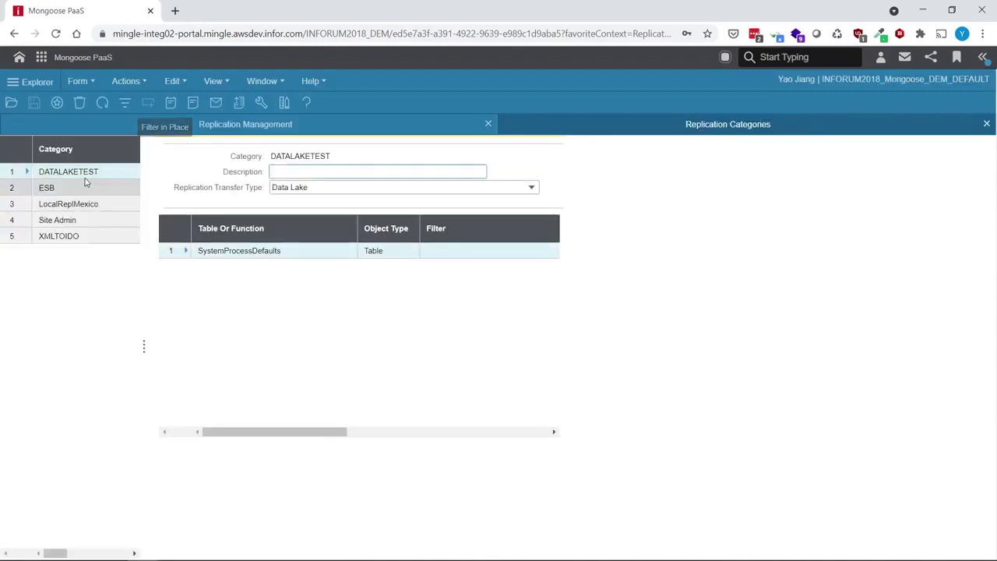
{"action": "left_click", "coordinate": [533, 188]}
{"action": "left_click", "coordinate": [611, 229]}
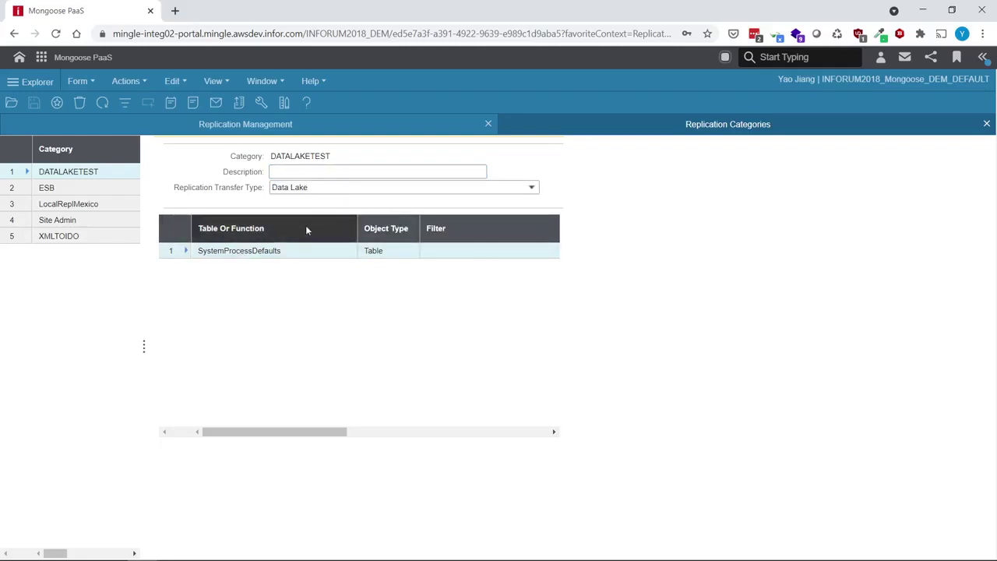
{"action": "left_click", "coordinate": [173, 250]}
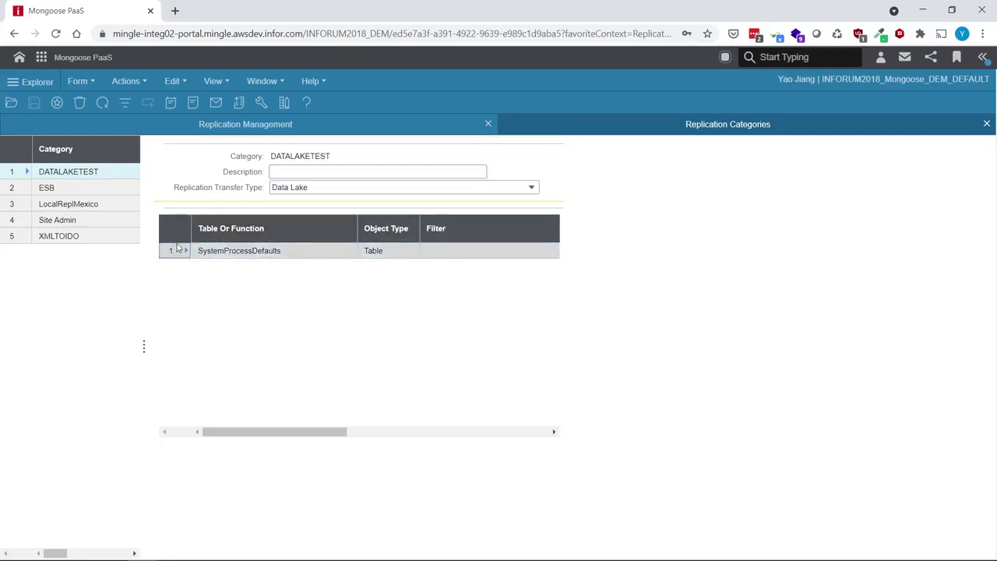
Add a UserNames entry with object type Table to DATALAKETEST and save it.
{"action": "left_click", "coordinate": [58, 104]}
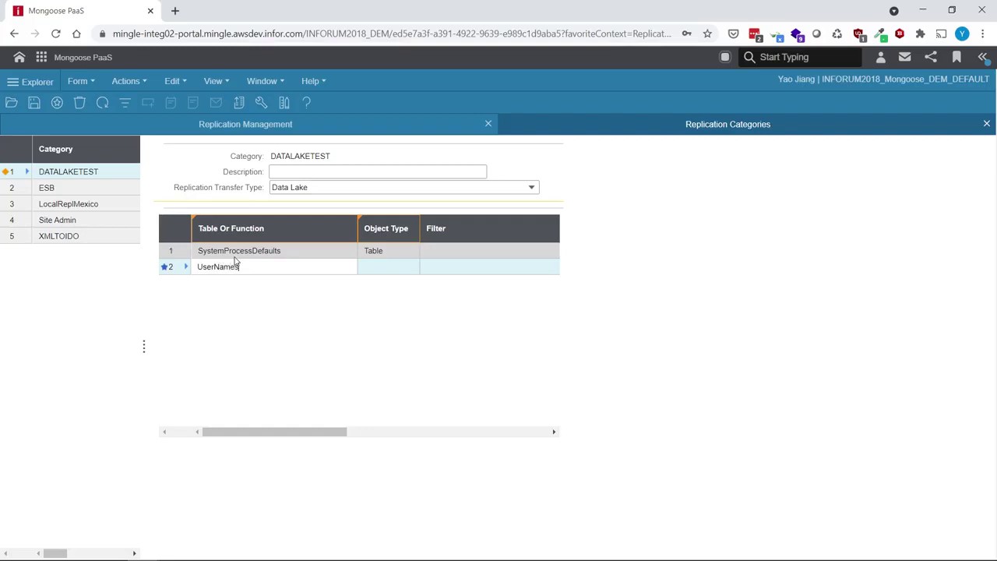
{"action": "left_click", "coordinate": [404, 277]}
{"action": "left_click", "coordinate": [409, 272]}
{"action": "left_click", "coordinate": [400, 283]}
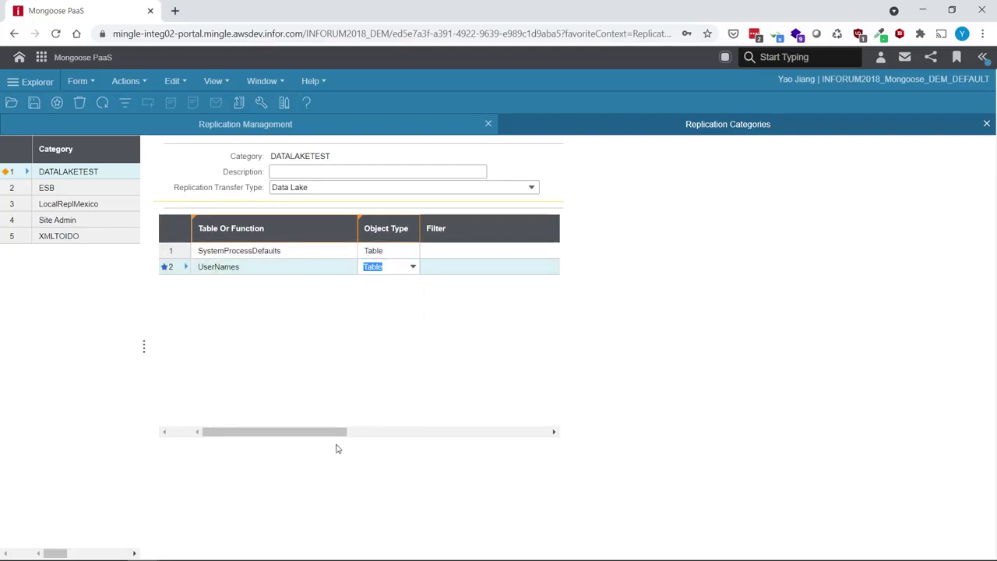
{"action": "left_click_drag", "start_coordinate": [340, 433], "coordinate": [309, 420]}
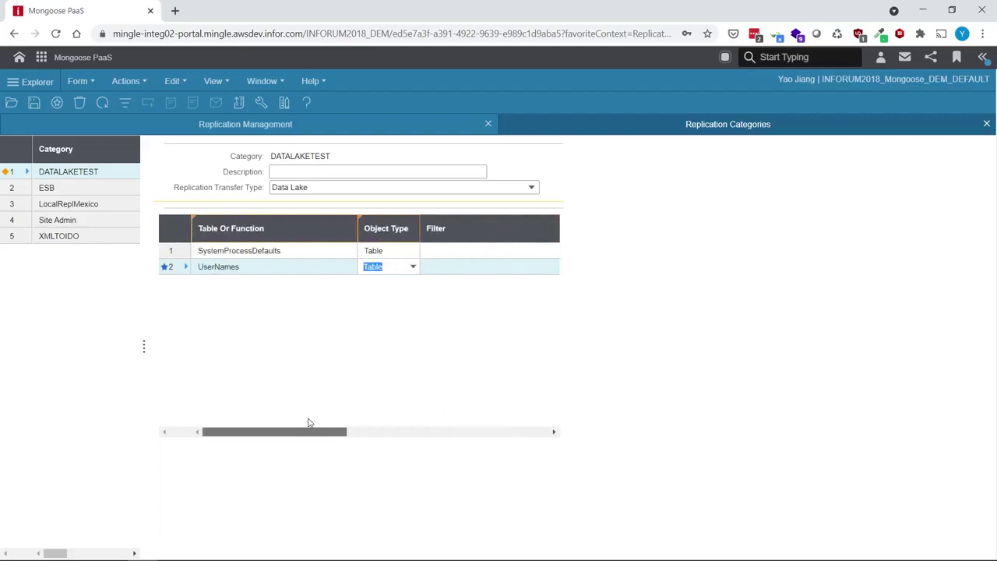
{"action": "left_click", "coordinate": [32, 108]}
Open Replication Rules, dismiss the warning, load existing rules, and start a new rule.
{"action": "left_click", "coordinate": [237, 129]}
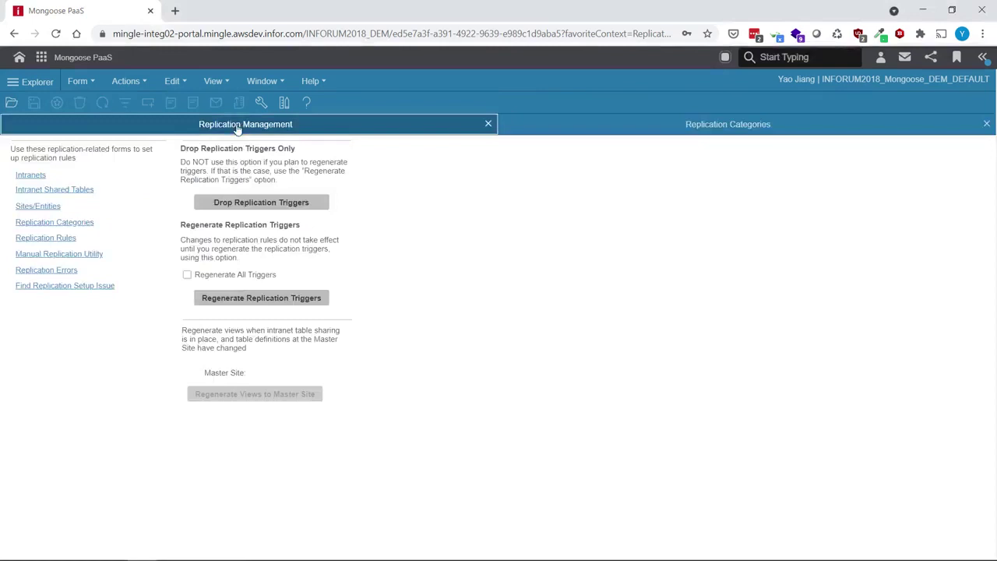
{"action": "left_click", "coordinate": [61, 239]}
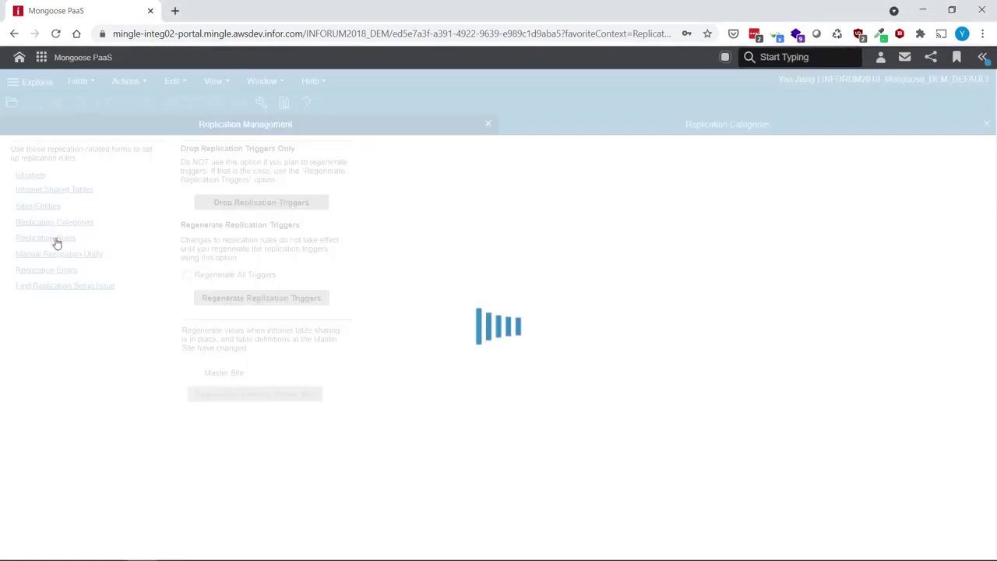
{"action": "left_click", "coordinate": [488, 381]}
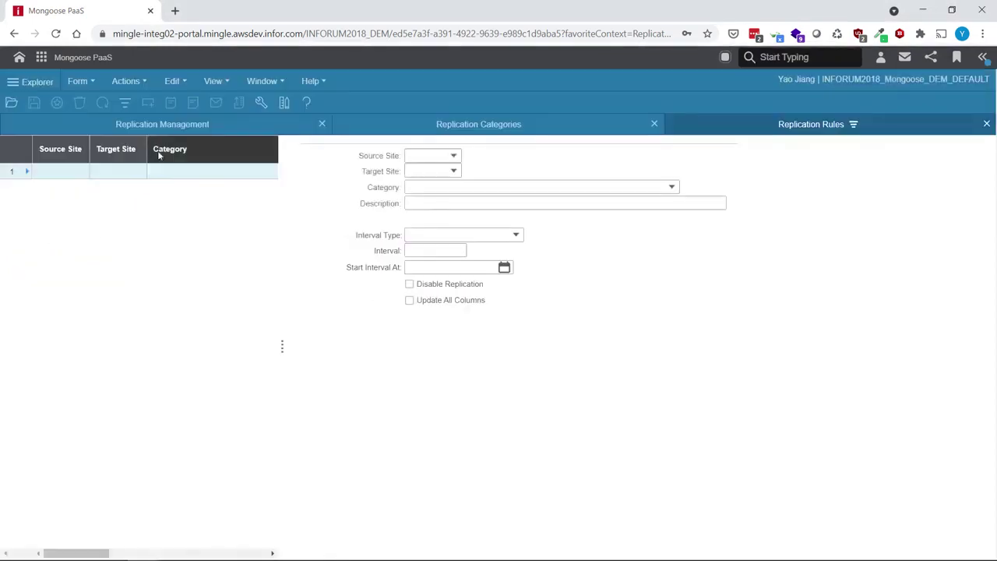
{"action": "left_click", "coordinate": [127, 105]}
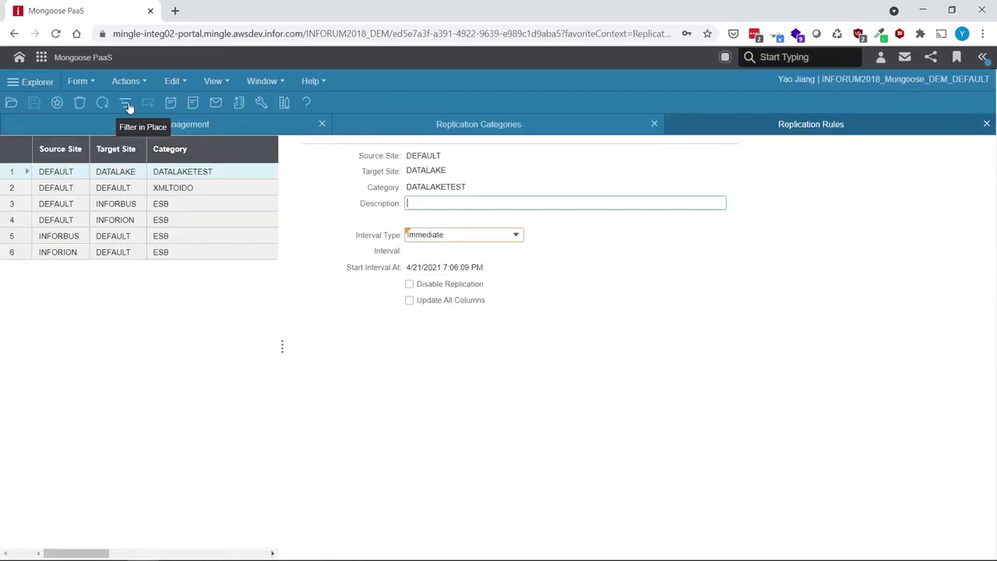
{"action": "left_click", "coordinate": [58, 105]}
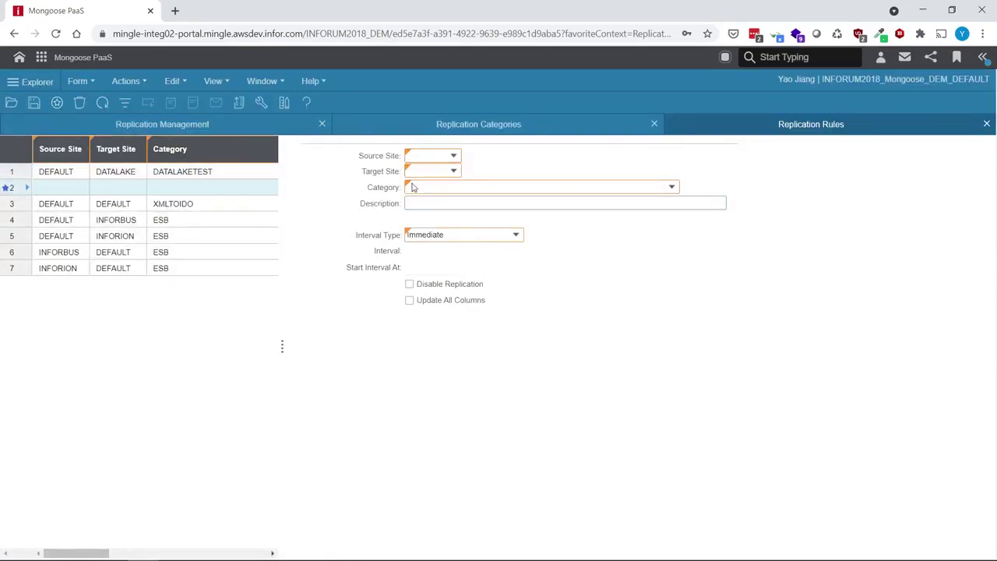
Set the new rule's source to DEFAULT, target to DATALAKE, and category to DATALAKETEST.
{"action": "left_click", "coordinate": [455, 158]}
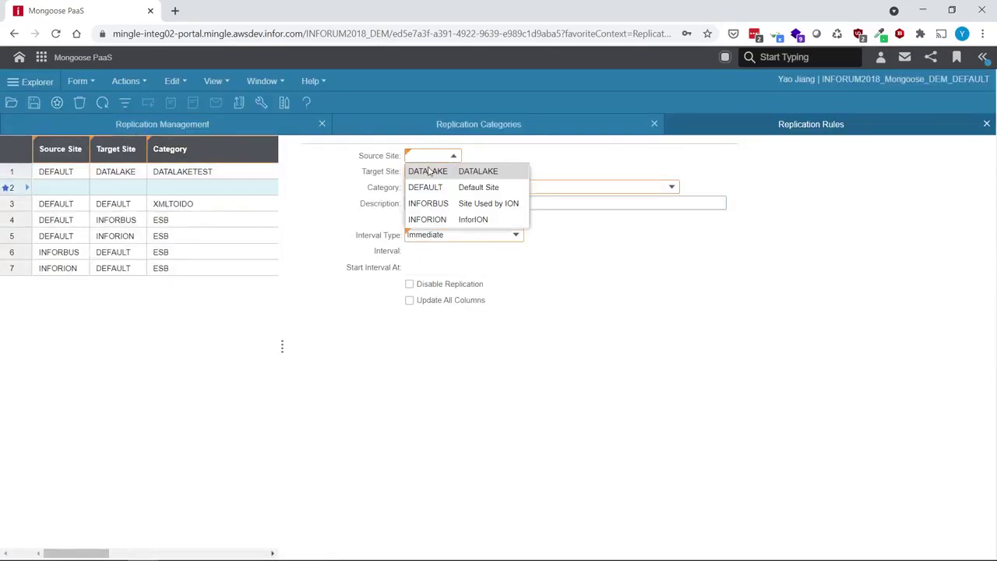
{"action": "left_click", "coordinate": [423, 185]}
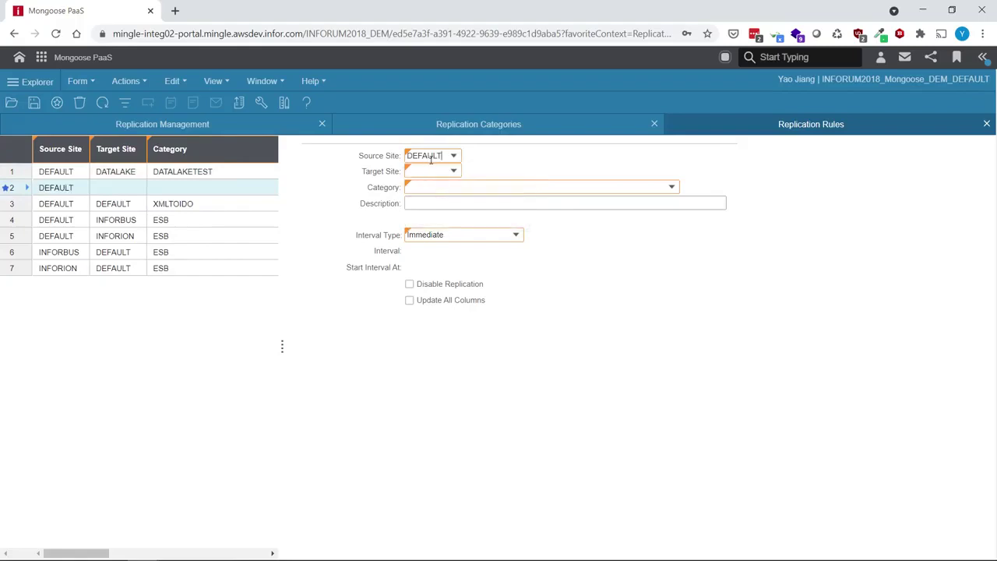
{"action": "left_click", "coordinate": [454, 171]}
{"action": "left_click", "coordinate": [424, 189]}
{"action": "left_click", "coordinate": [671, 189]}
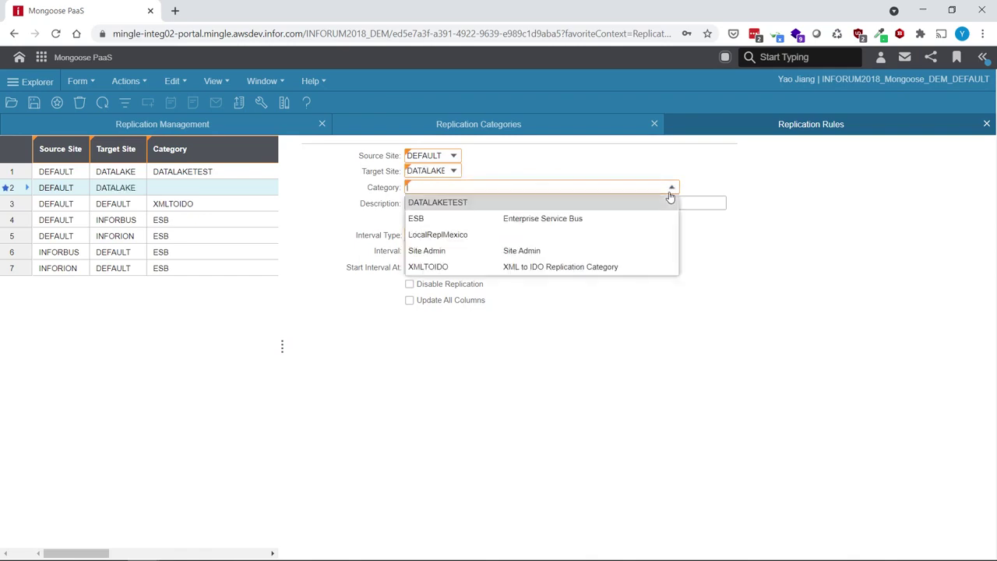
{"action": "left_click", "coordinate": [437, 203]}
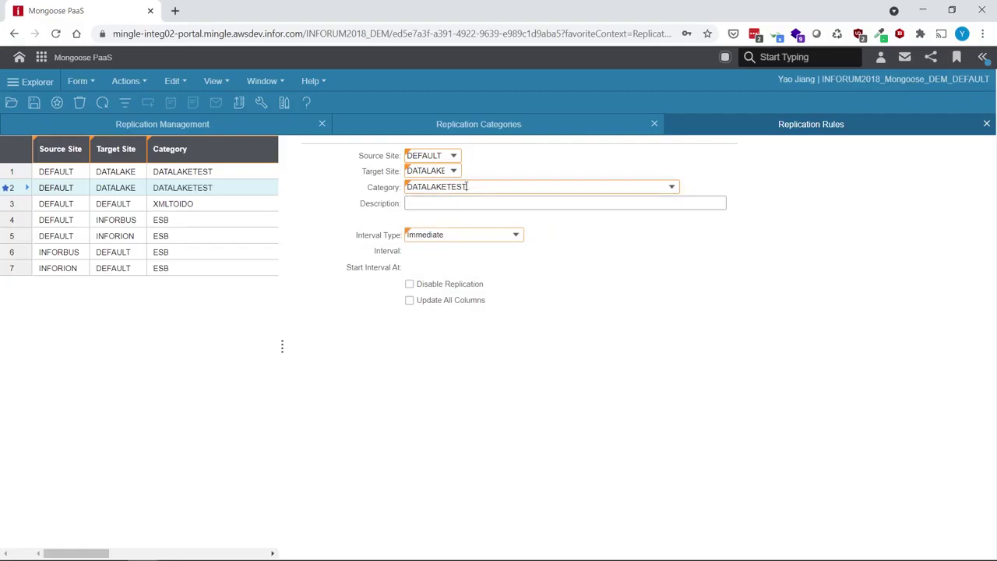
{"action": "left_click", "coordinate": [409, 129]}
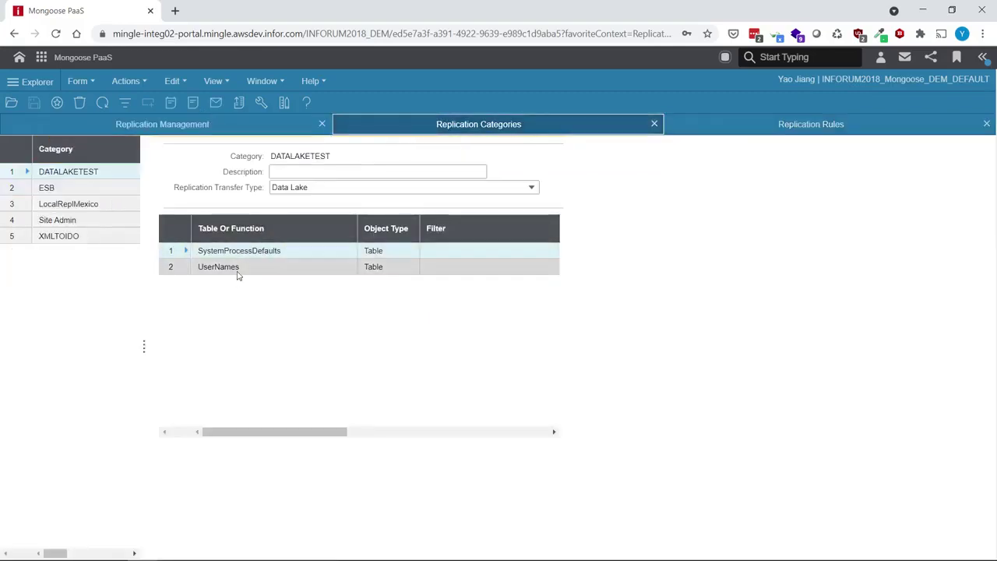
Leave the XMLTOIDO rule's interval type at Immediate and show all six replication rules.
{"action": "left_click", "coordinate": [742, 126]}
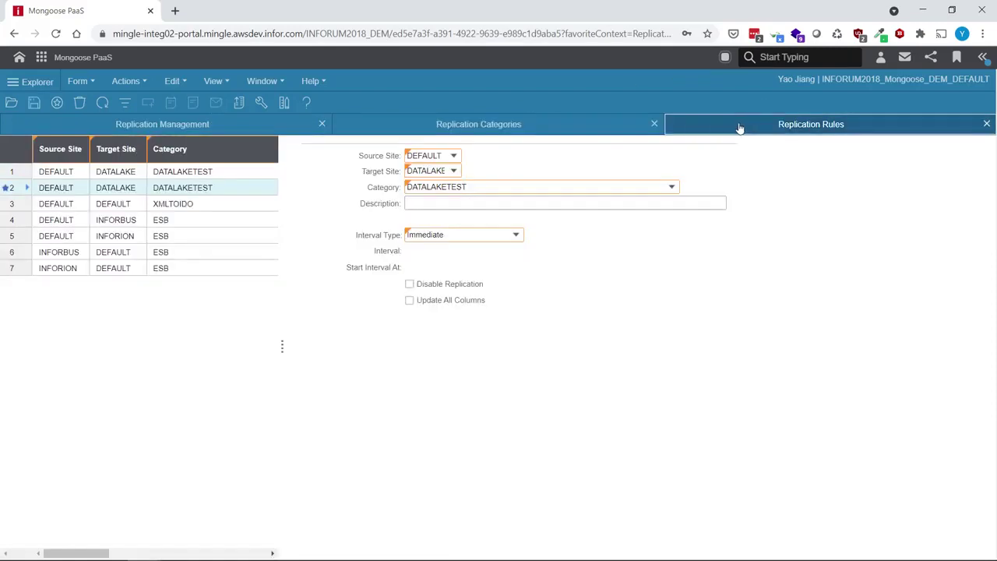
{"action": "left_click", "coordinate": [516, 236]}
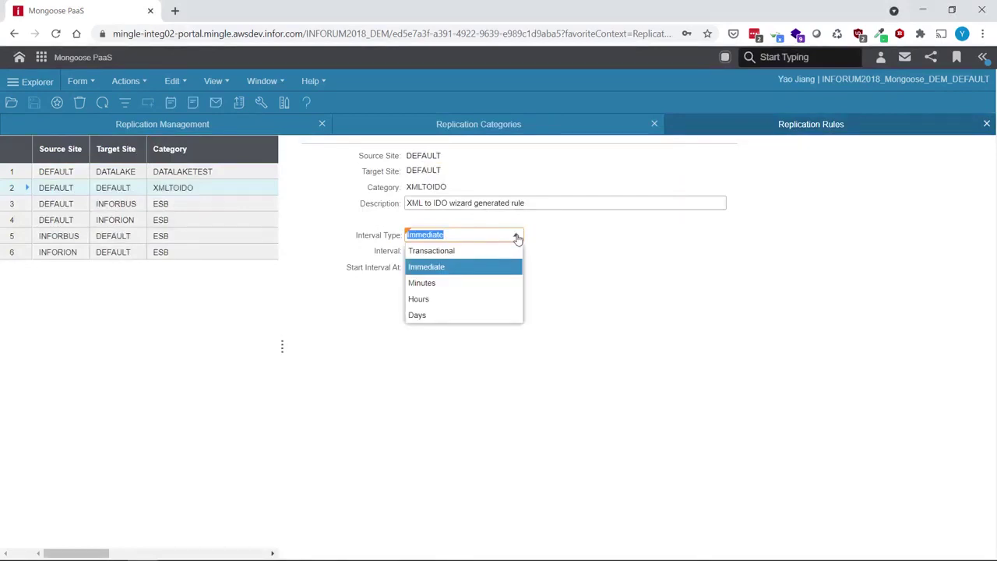
{"action": "left_click", "coordinate": [578, 255]}
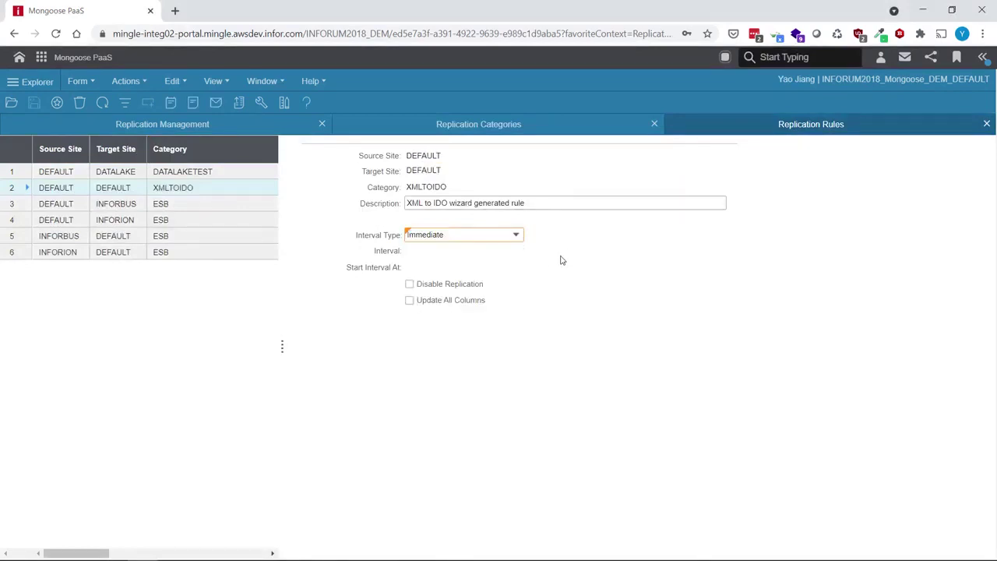
{"action": "left_click", "coordinate": [427, 127]}
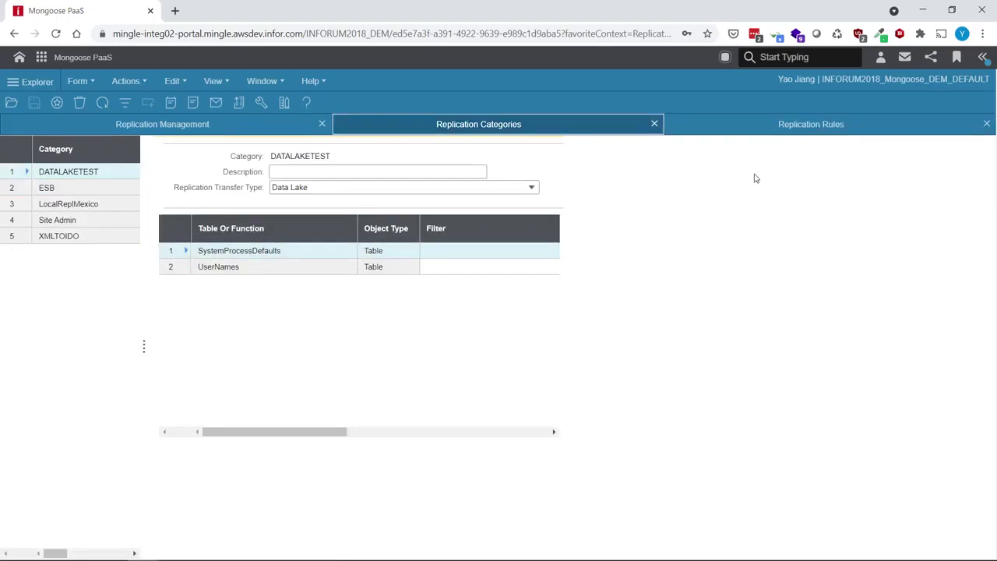
{"action": "left_click", "coordinate": [789, 133]}
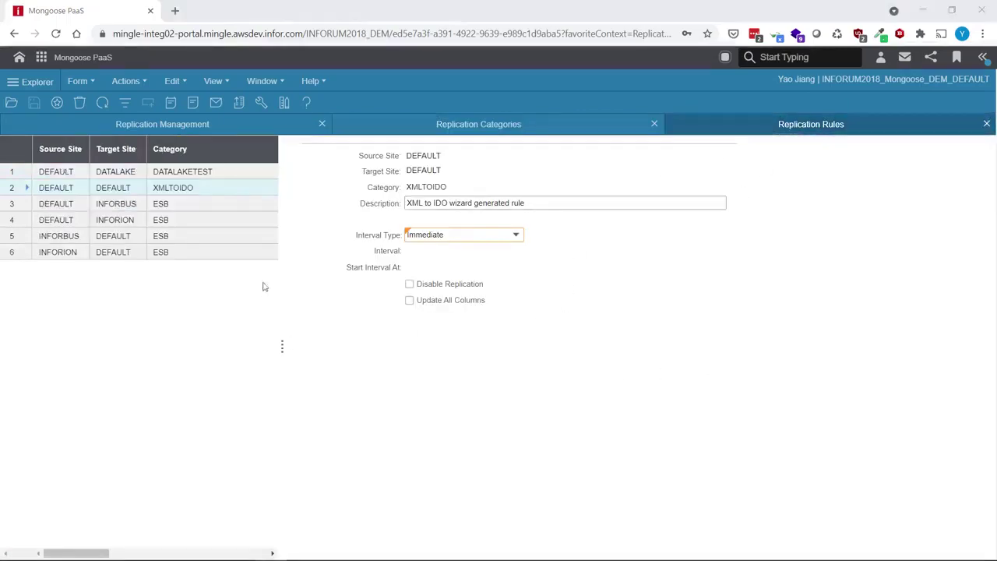
Open Form > Generate Data Lake Schema for the DATALAKE site, then return to DATALAKETEST.
{"action": "left_click", "coordinate": [78, 81]}
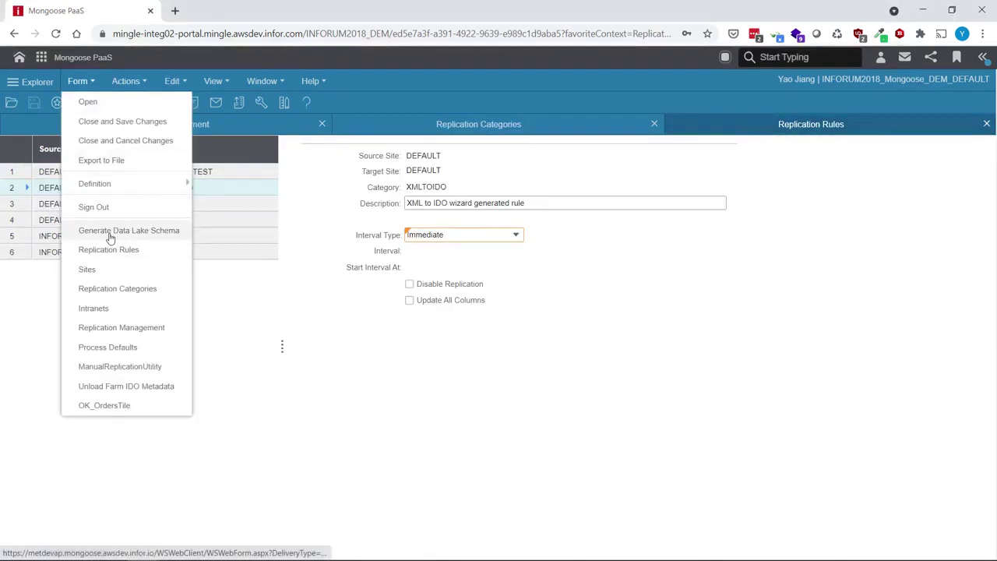
{"action": "left_click", "coordinate": [129, 231]}
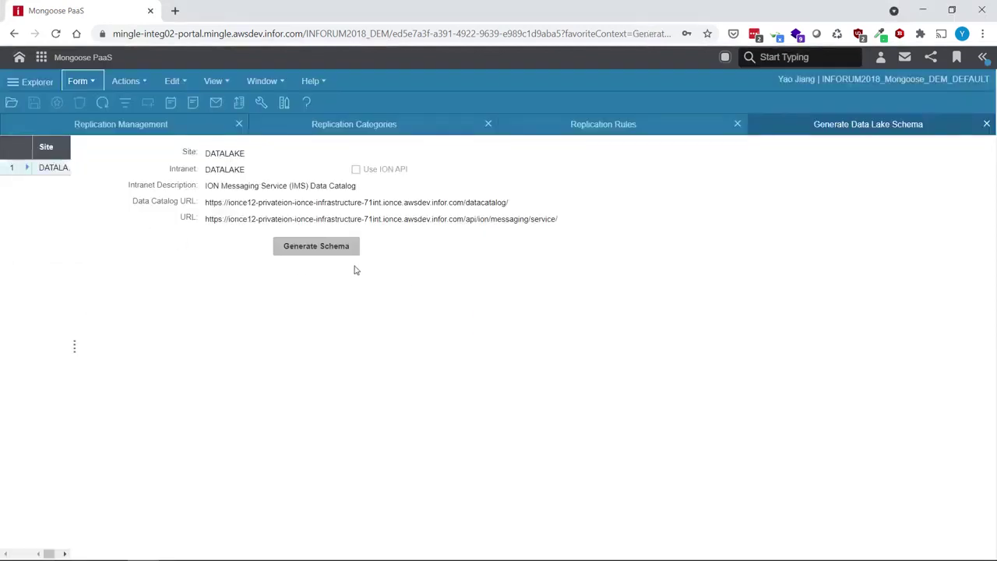
{"action": "left_click", "coordinate": [347, 131]}
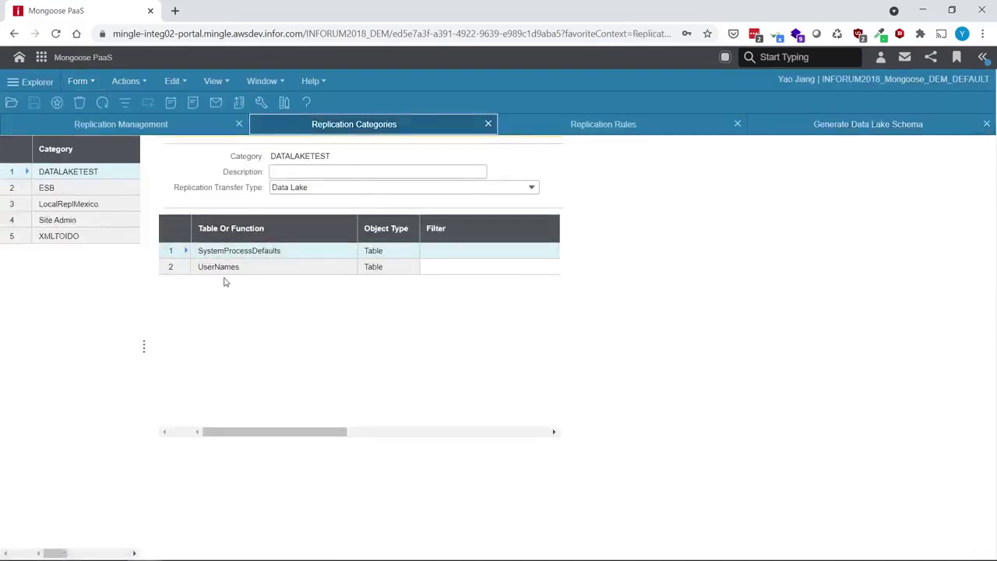
{"action": "left_click", "coordinate": [44, 58]}
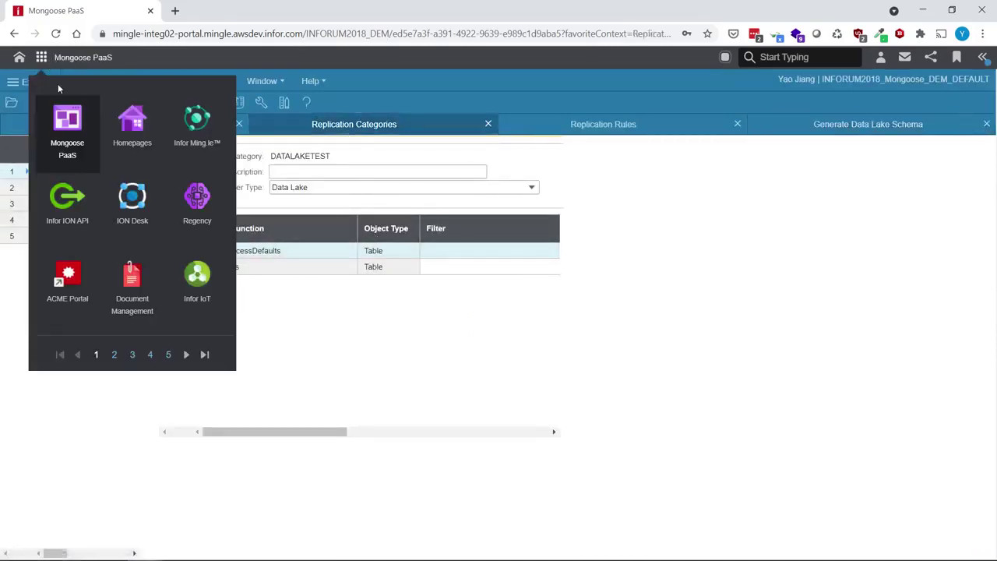
{"action": "left_click", "coordinate": [132, 195]}
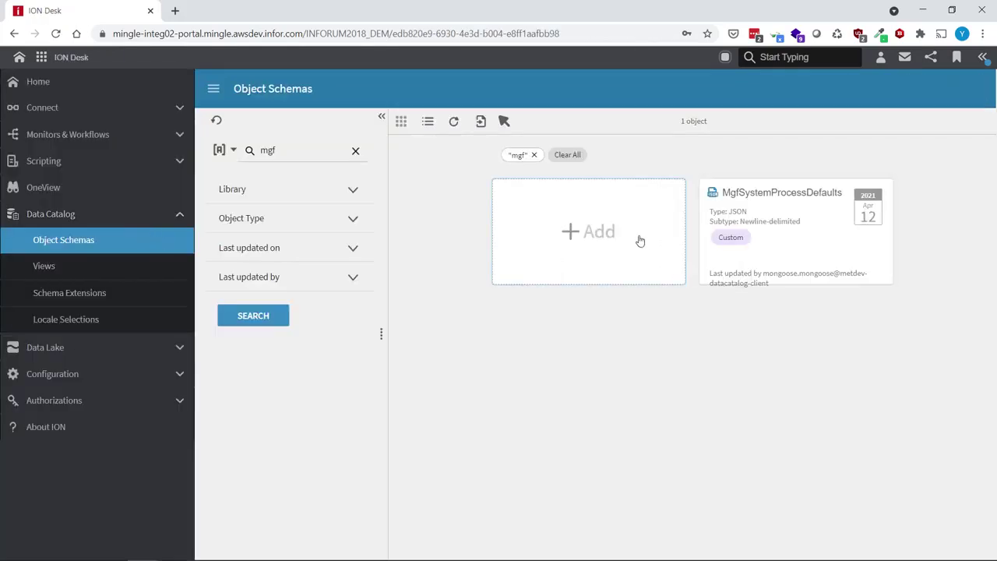
{"action": "mouse_move", "coordinate": [796, 224]}
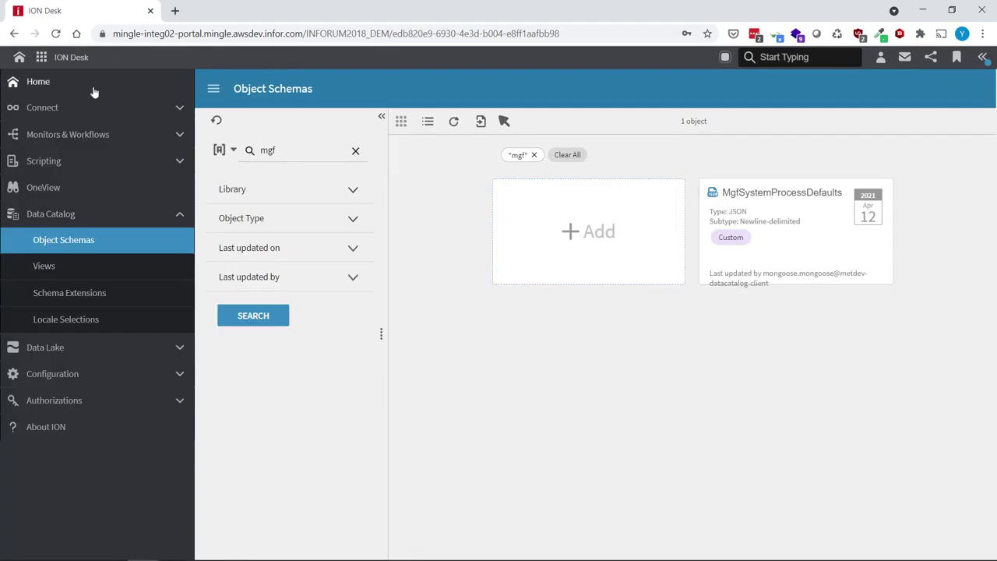
{"action": "left_click", "coordinate": [15, 34]}
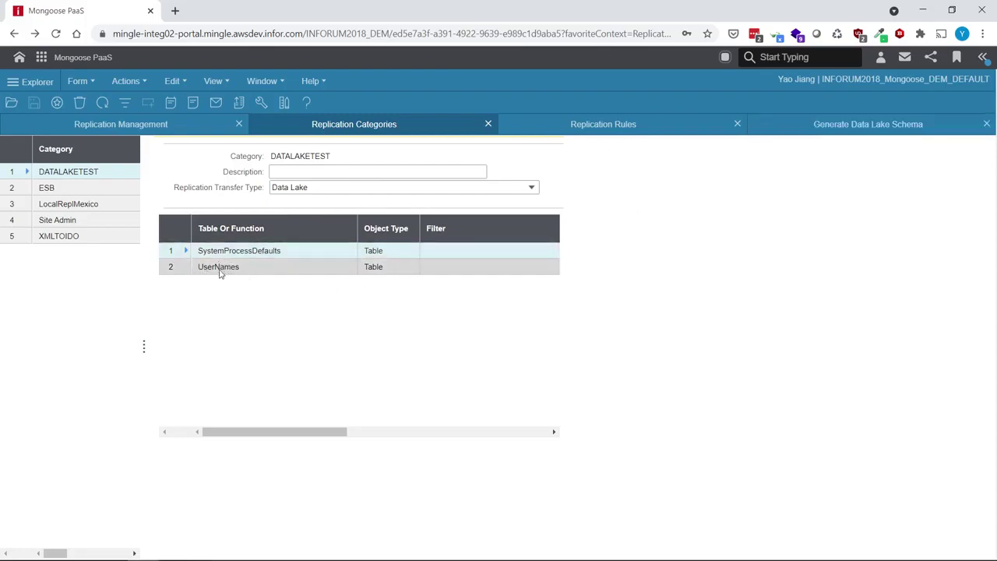
Run Generate Schema for the DATALAKE site, which reports Success.
{"action": "left_click", "coordinate": [794, 130]}
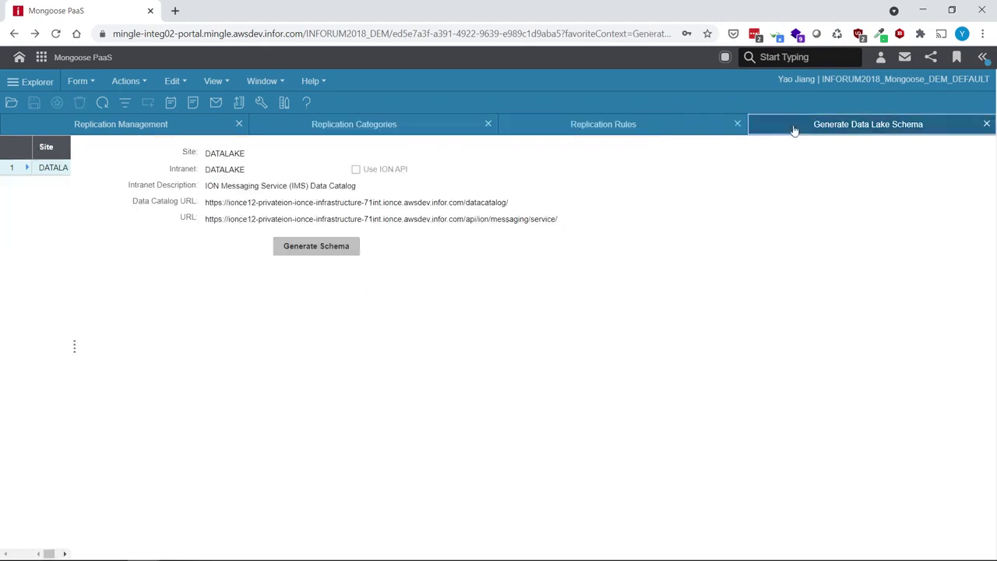
{"action": "left_click", "coordinate": [320, 247]}
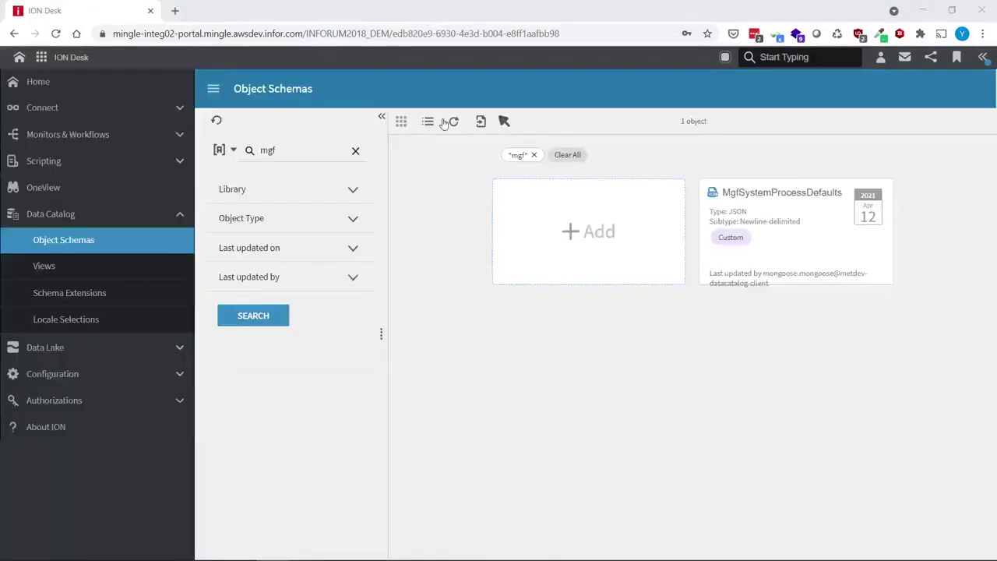
Refresh ION Desk's Object Schemas and open the new MgfUserNames JSON schema.
{"action": "left_click", "coordinate": [445, 122]}
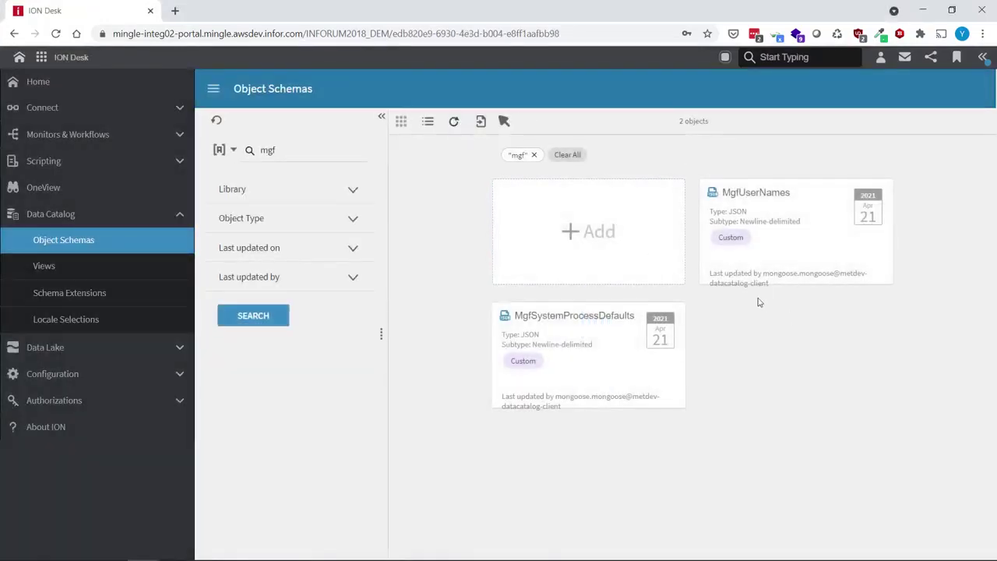
{"action": "left_click", "coordinate": [795, 226]}
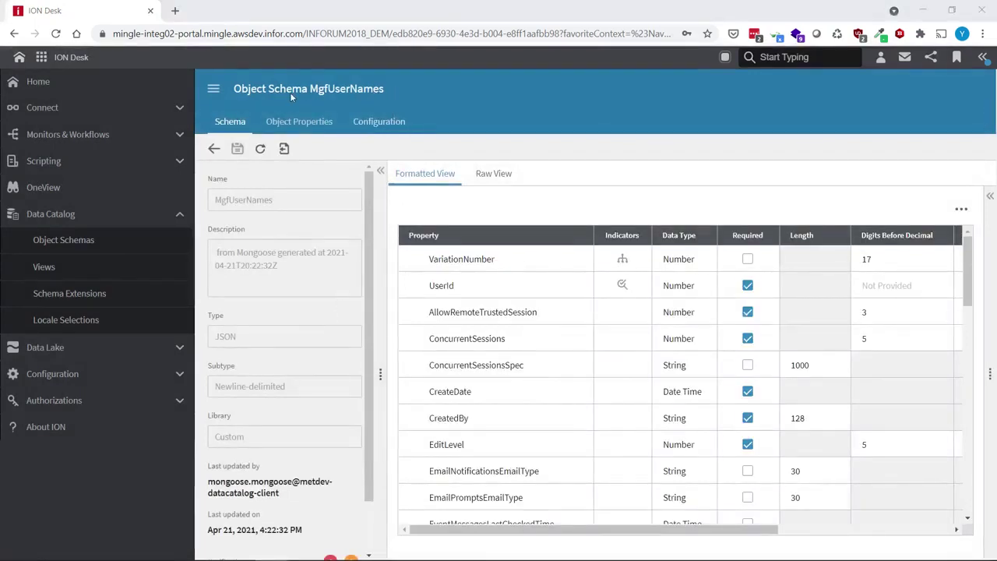
{"action": "left_click", "coordinate": [42, 57]}
Back in Mongoose PaaS, find 'proce' via Form > Open and open Process Defaults.
{"action": "left_click", "coordinate": [56, 118]}
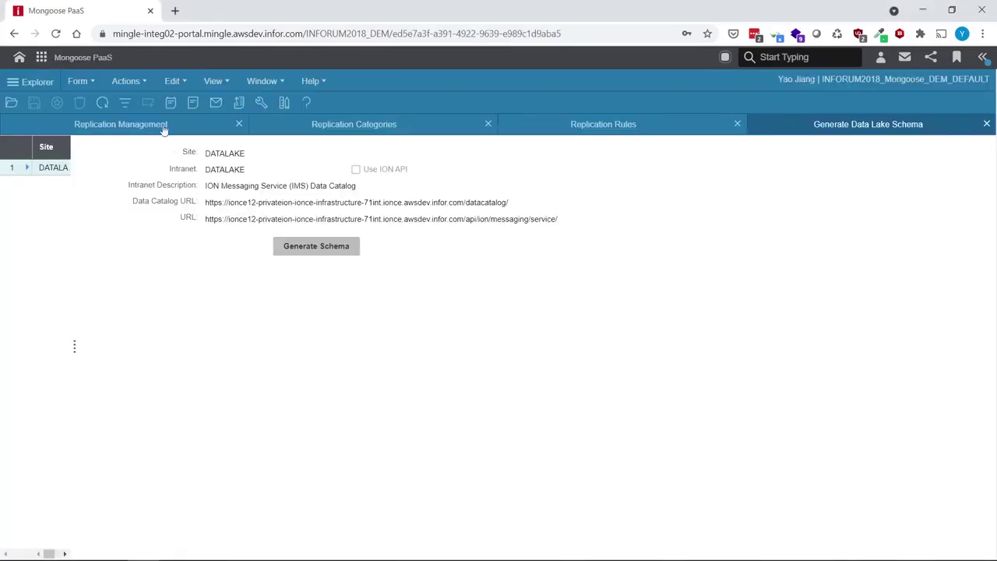
{"action": "left_click", "coordinate": [78, 80]}
{"action": "left_click", "coordinate": [88, 104]}
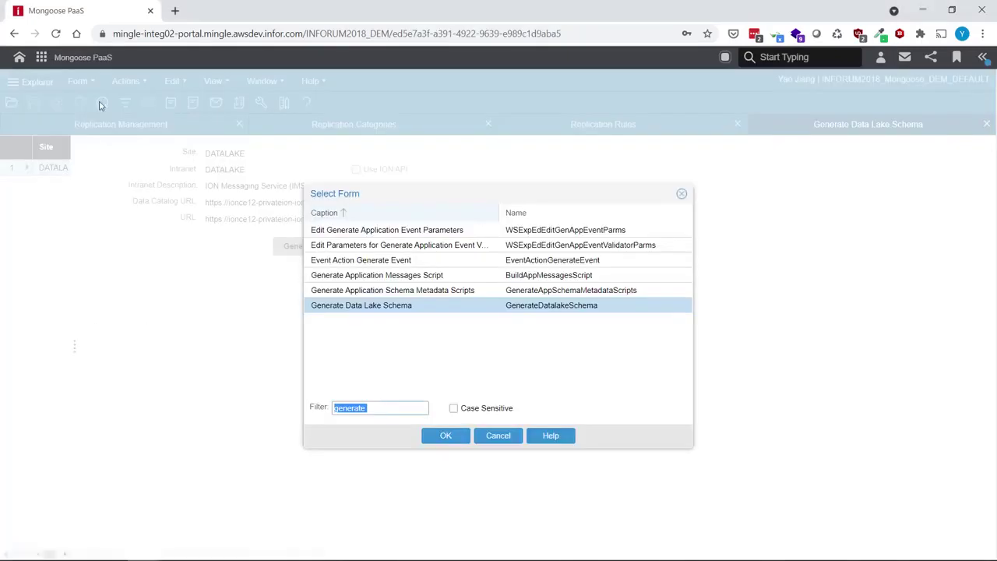
{"action": "type", "text": "proce"}
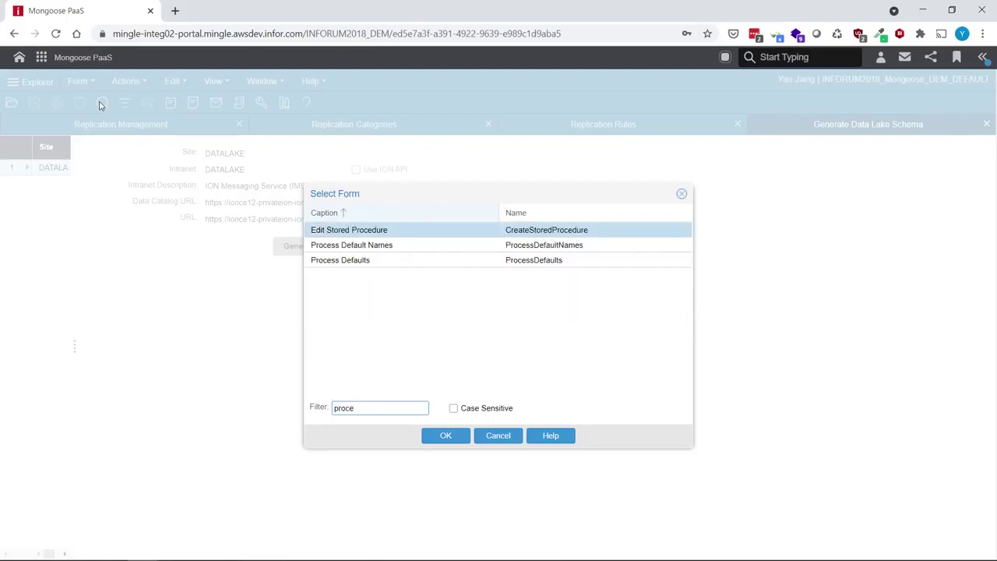
{"action": "double_click", "coordinate": [429, 261]}
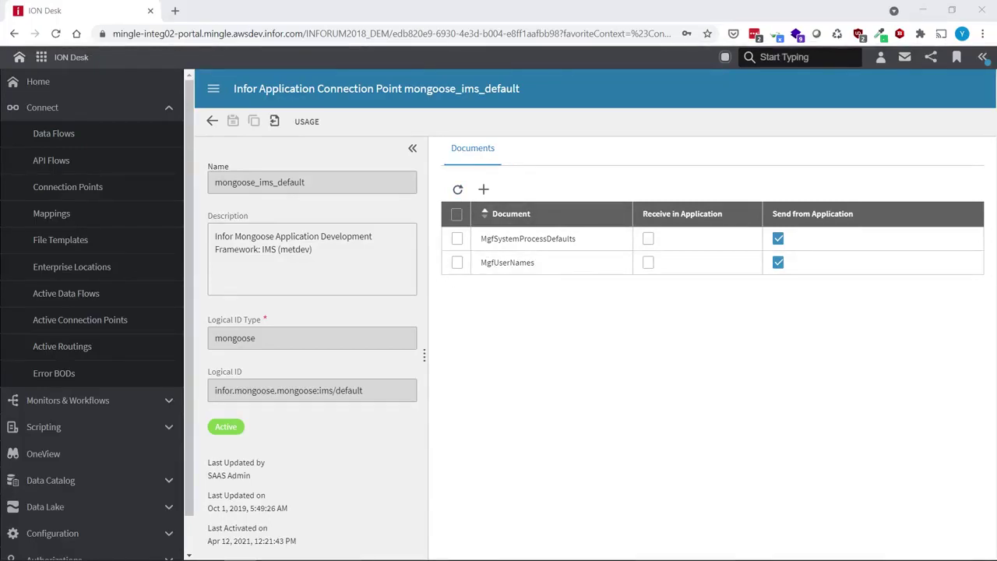
Create a new Data Lake flow with an Application activity between Start and End.
{"action": "left_click", "coordinate": [109, 133]}
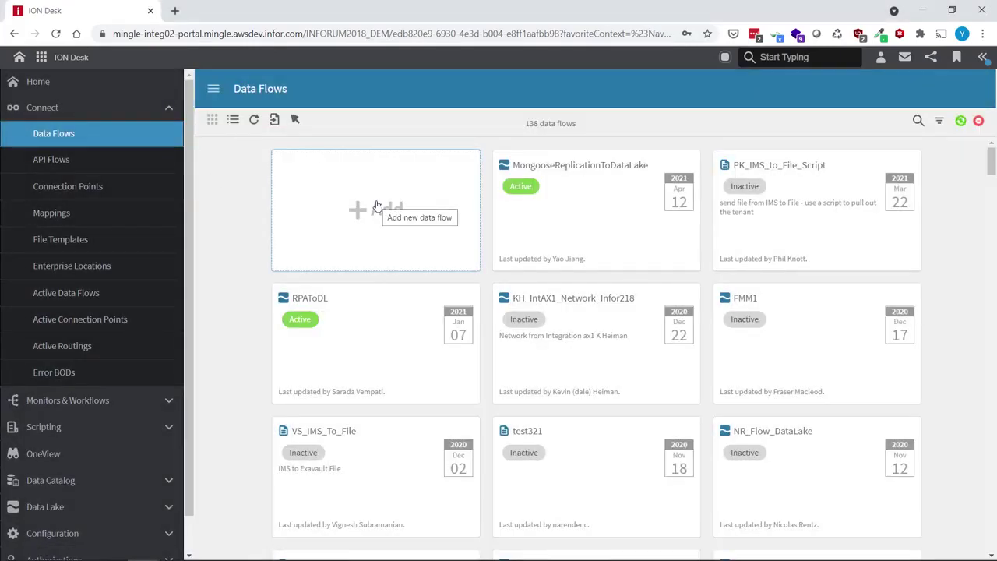
{"action": "left_click", "coordinate": [376, 207]}
{"action": "left_click", "coordinate": [420, 232]}
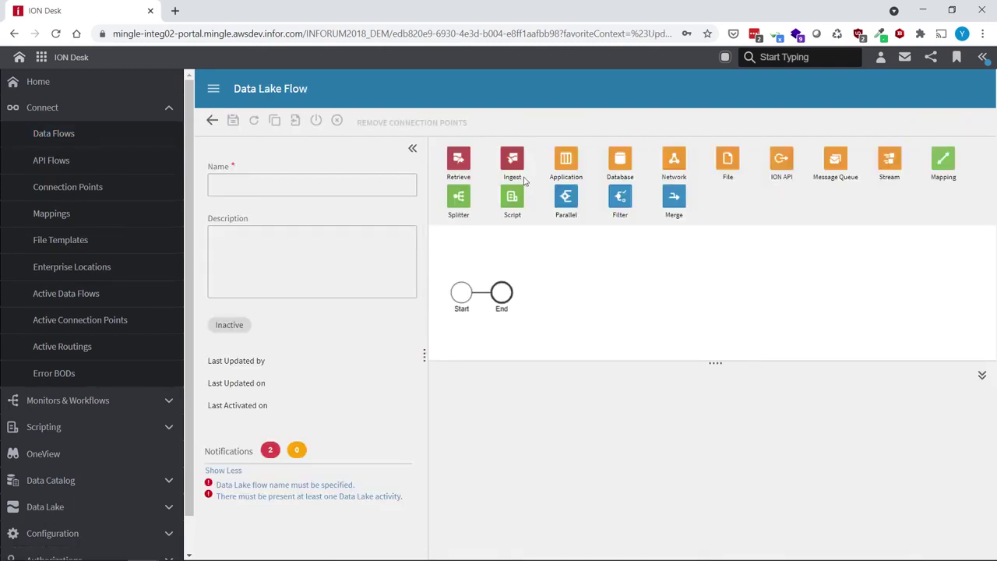
{"action": "left_click_drag", "start_coordinate": [566, 159], "coordinate": [491, 294]}
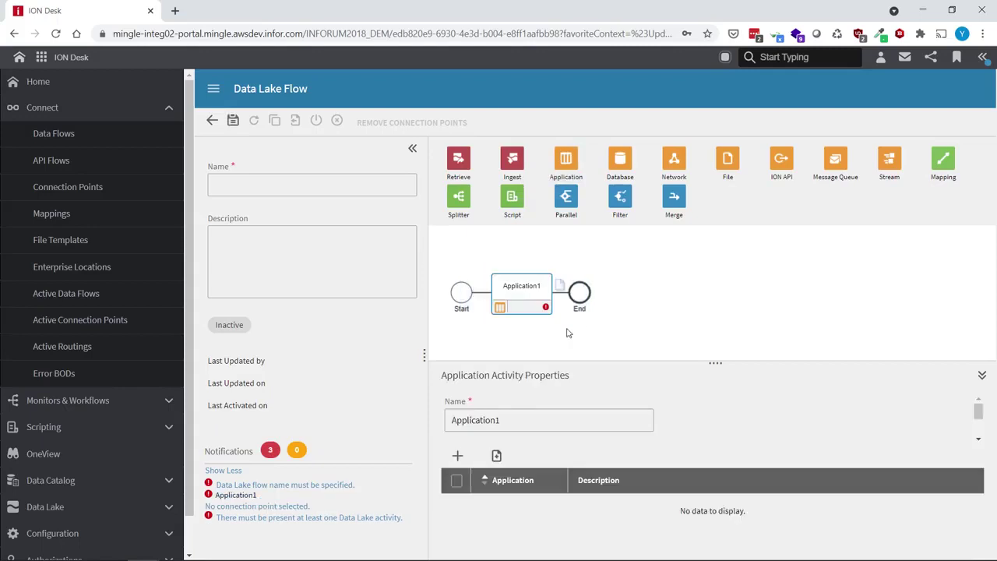
Assign the mongoose_ims_default application to the Application1 activity.
{"action": "left_click", "coordinate": [457, 456]}
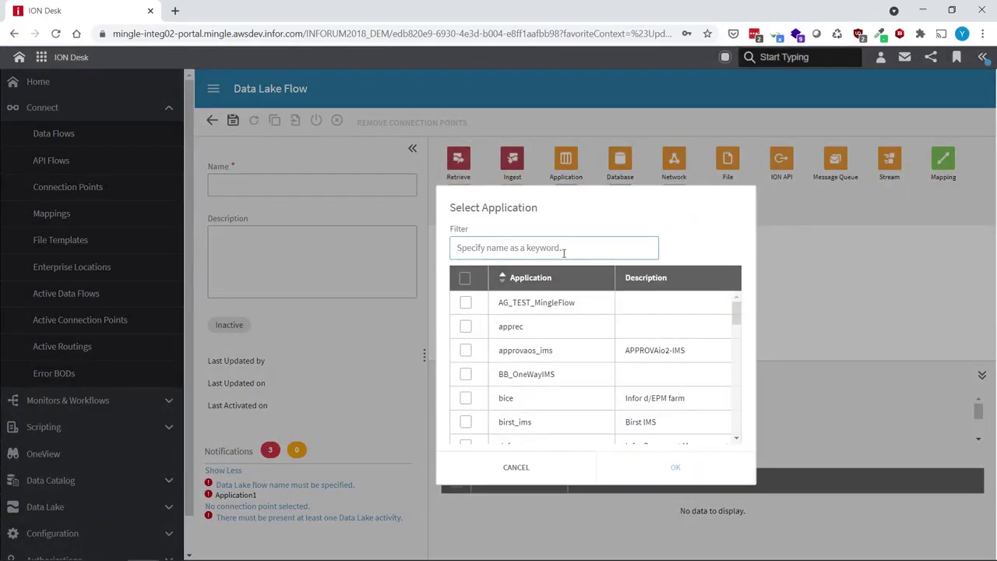
{"action": "type", "text": "mongo"}
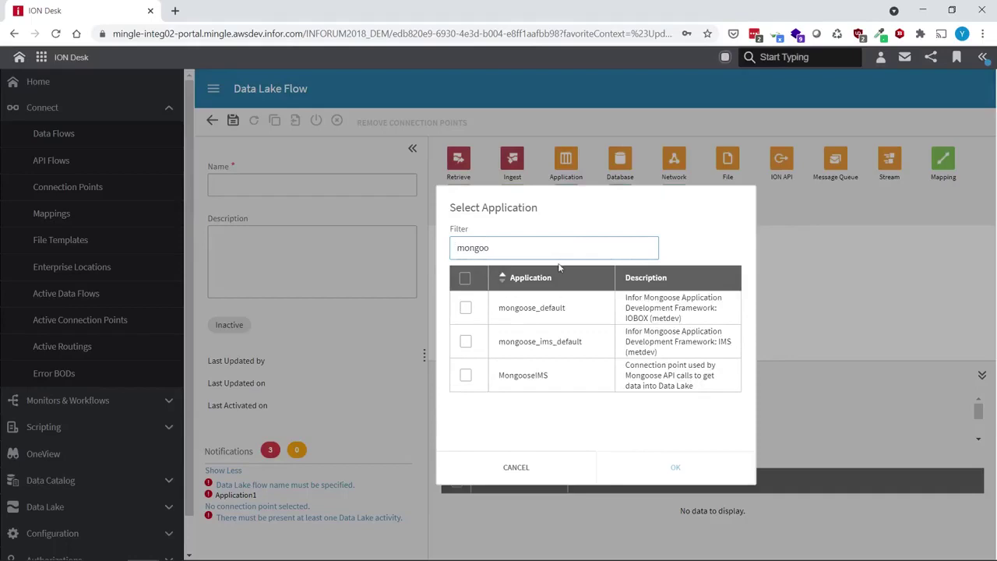
{"action": "type", "text": "o"}
{"action": "left_click", "coordinate": [466, 341]}
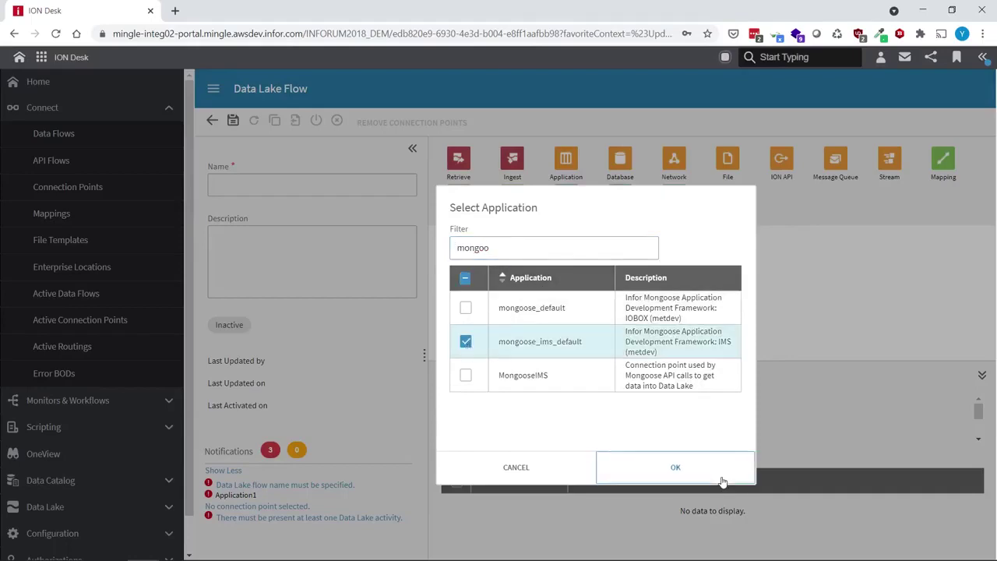
{"action": "left_click", "coordinate": [722, 480]}
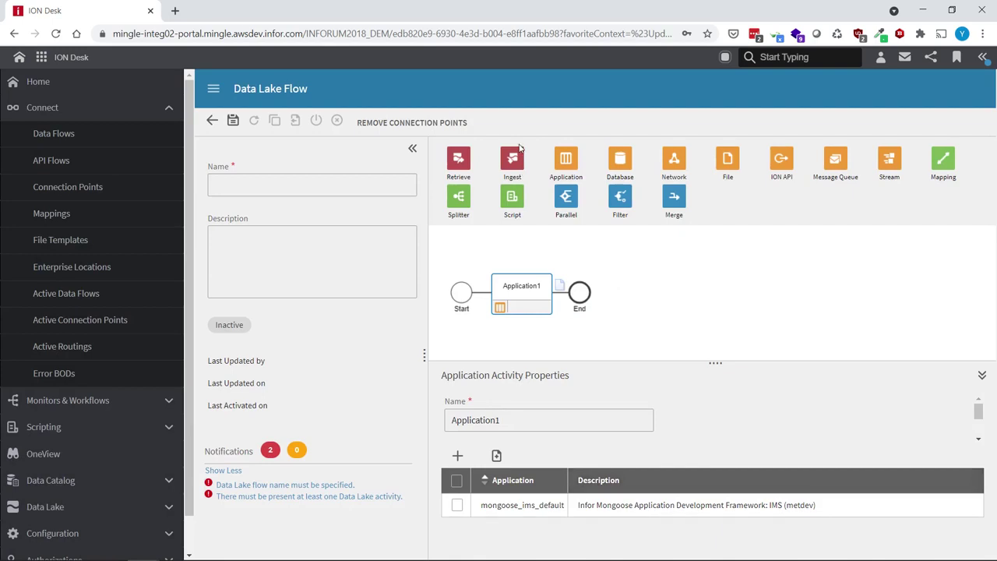
Add an Ingest to Data Lake step after Application1, with MgfUserNames as the linked document.
{"action": "left_click_drag", "start_coordinate": [520, 148], "coordinate": [567, 298]}
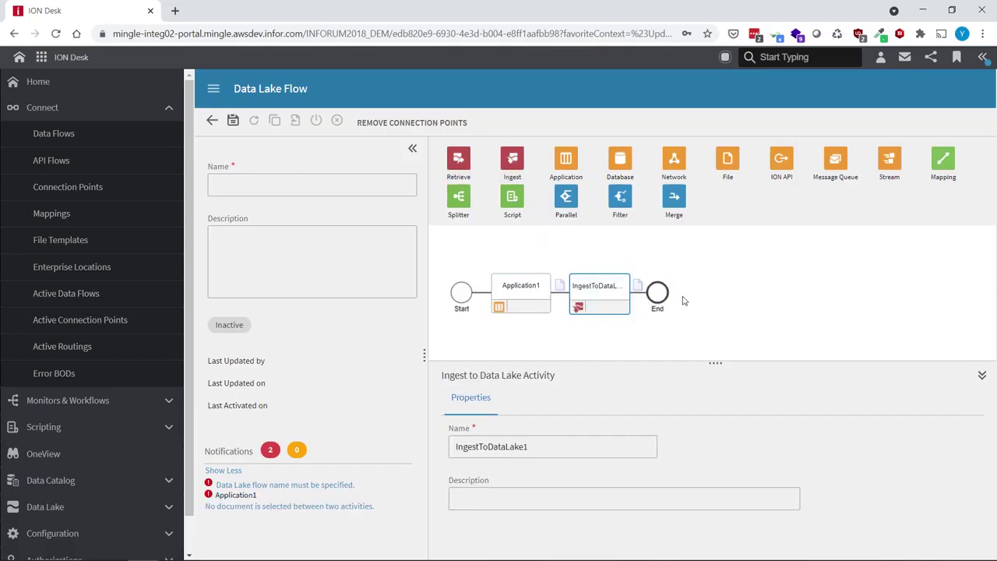
{"action": "left_click", "coordinate": [530, 286]}
{"action": "left_click", "coordinate": [560, 288]}
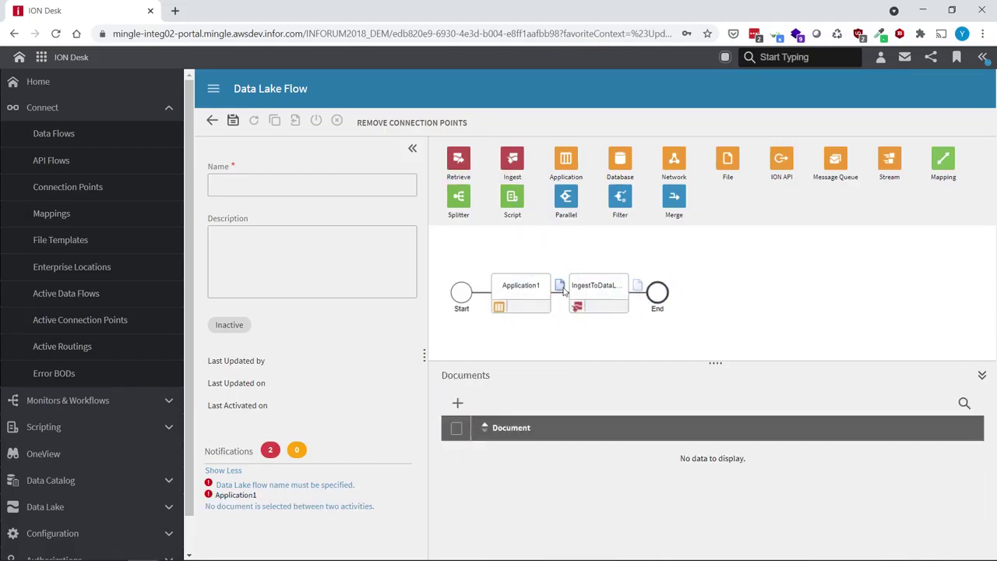
{"action": "left_click", "coordinate": [457, 403]}
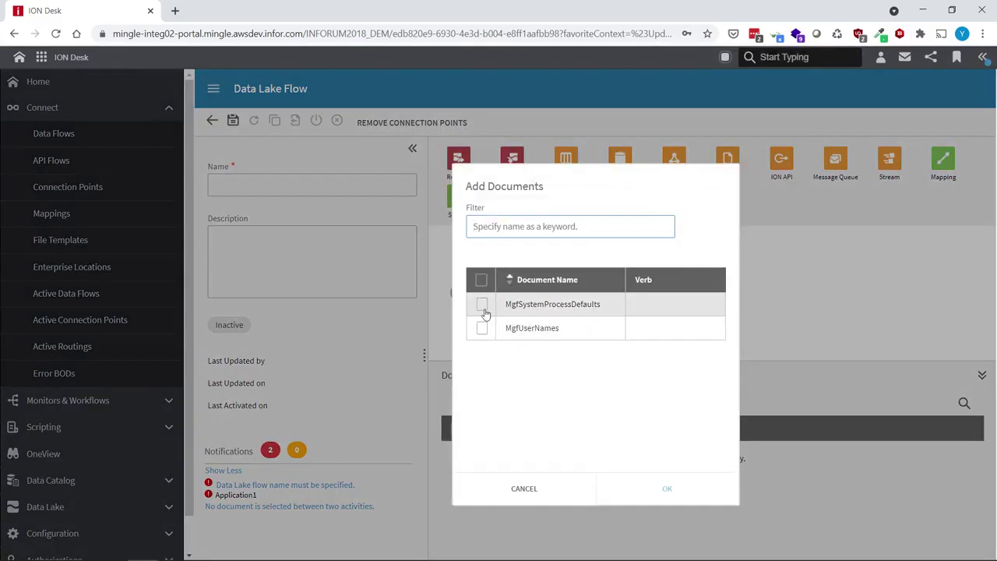
{"action": "double_click", "coordinate": [498, 328]}
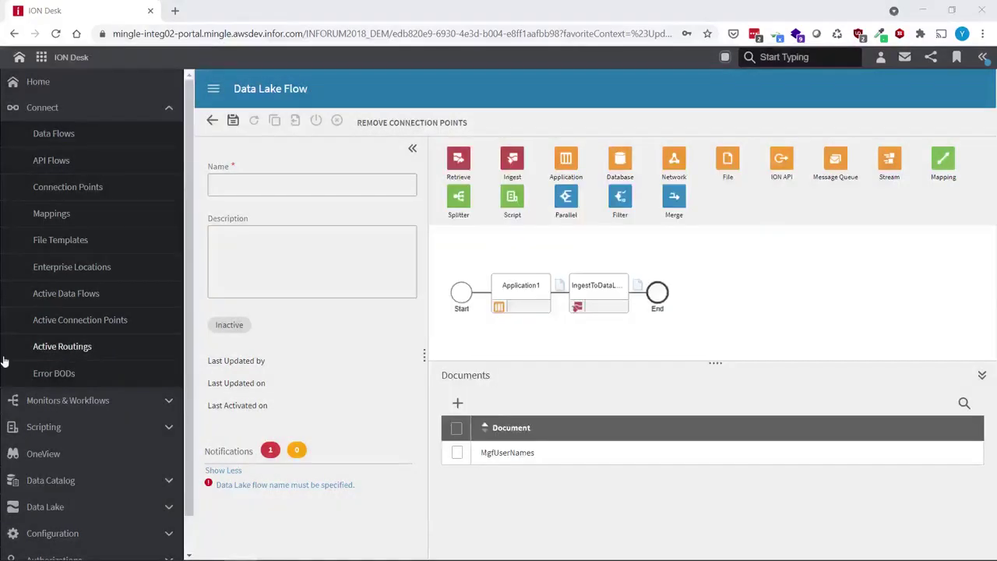
Leave the unnamed Data Lake flow without saving and return to the Data Flows list.
{"action": "left_click", "coordinate": [348, 184]}
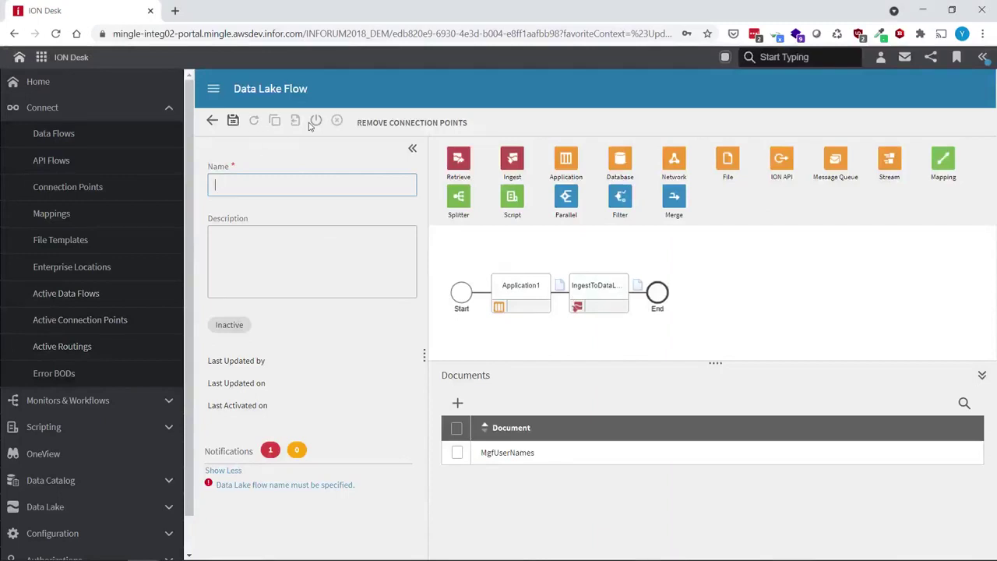
{"action": "left_click", "coordinate": [212, 123]}
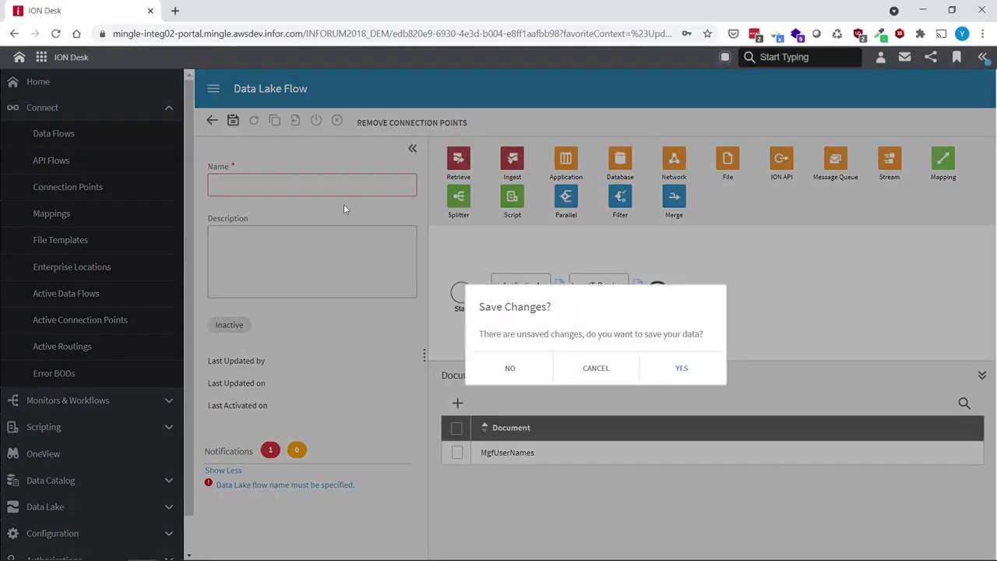
{"action": "left_click", "coordinate": [504, 364]}
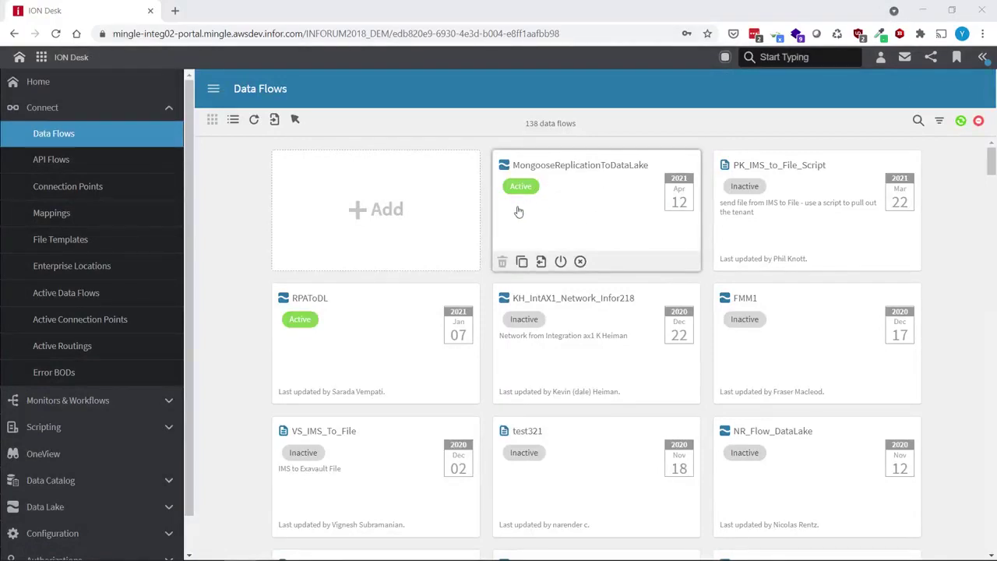
Switch to Mongoose PaaS and regenerate the replication triggers, acknowledging the completion message.
{"action": "left_click", "coordinate": [41, 57]}
{"action": "left_click", "coordinate": [69, 109]}
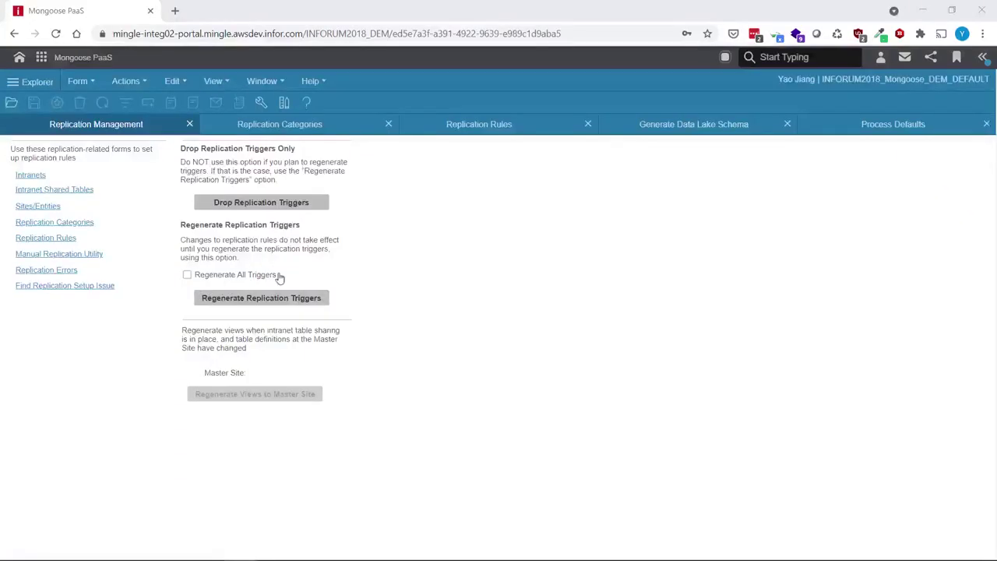
{"action": "left_click", "coordinate": [246, 299]}
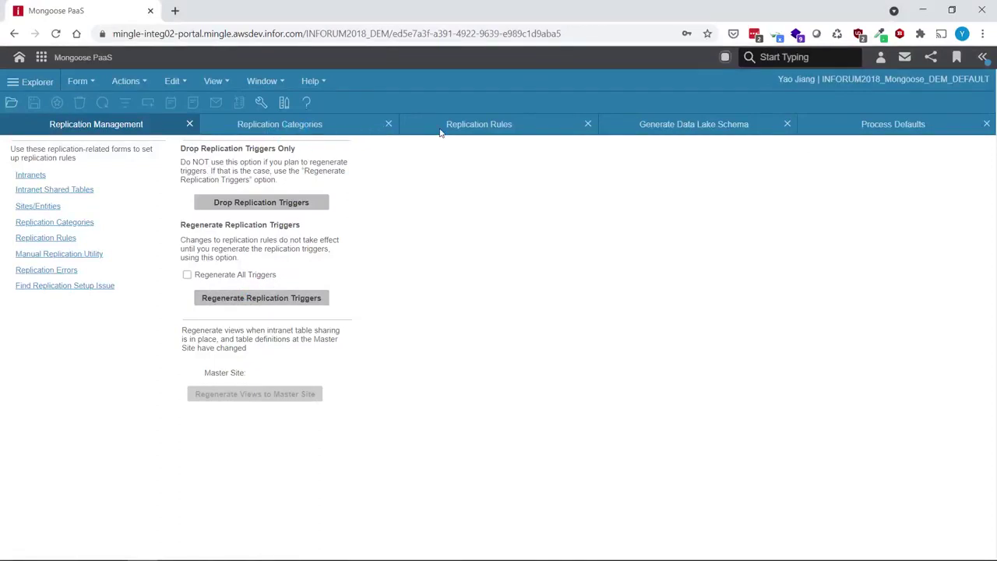
{"action": "left_click", "coordinate": [510, 381]}
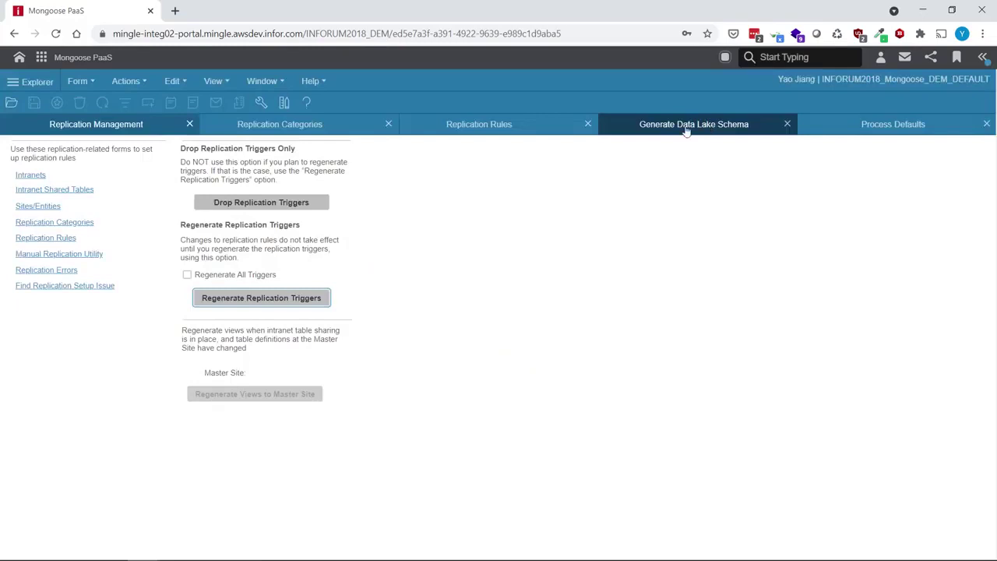
{"action": "left_click", "coordinate": [70, 82]}
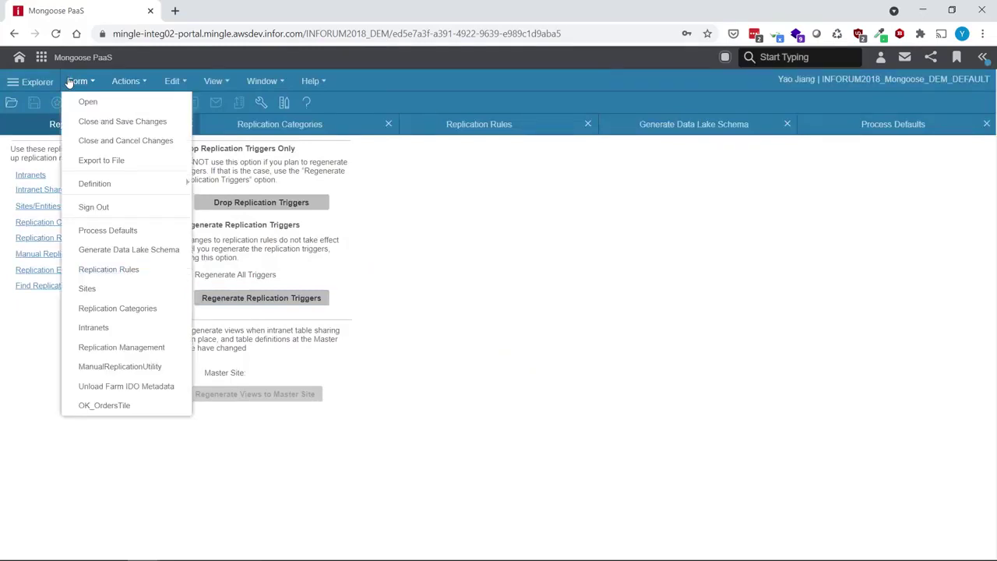
{"action": "left_click", "coordinate": [81, 80]}
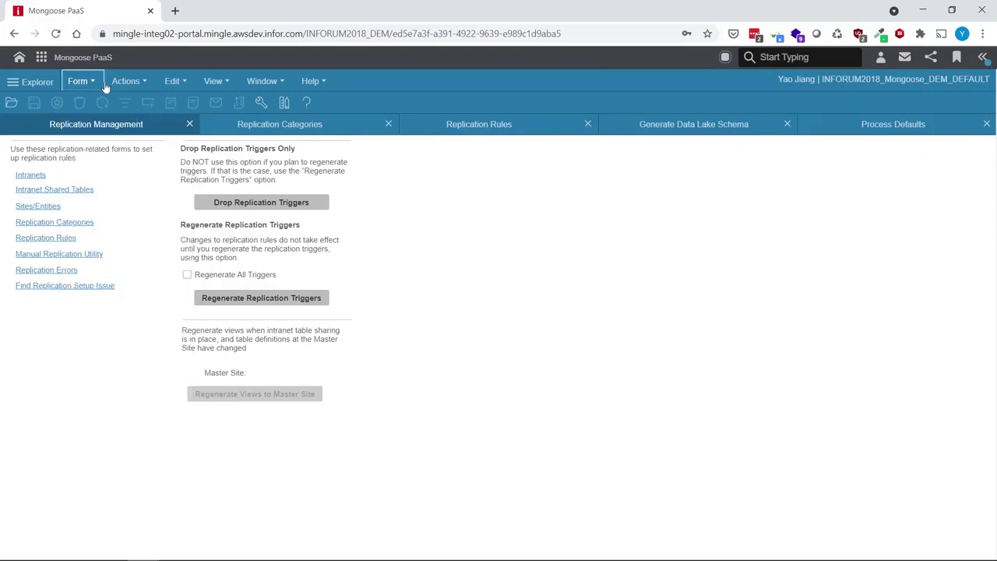
Open the Unload Farm IDO Metadata form by filtering the form list for 'unload'.
{"action": "left_click", "coordinate": [92, 76]}
{"action": "left_click", "coordinate": [98, 99]}
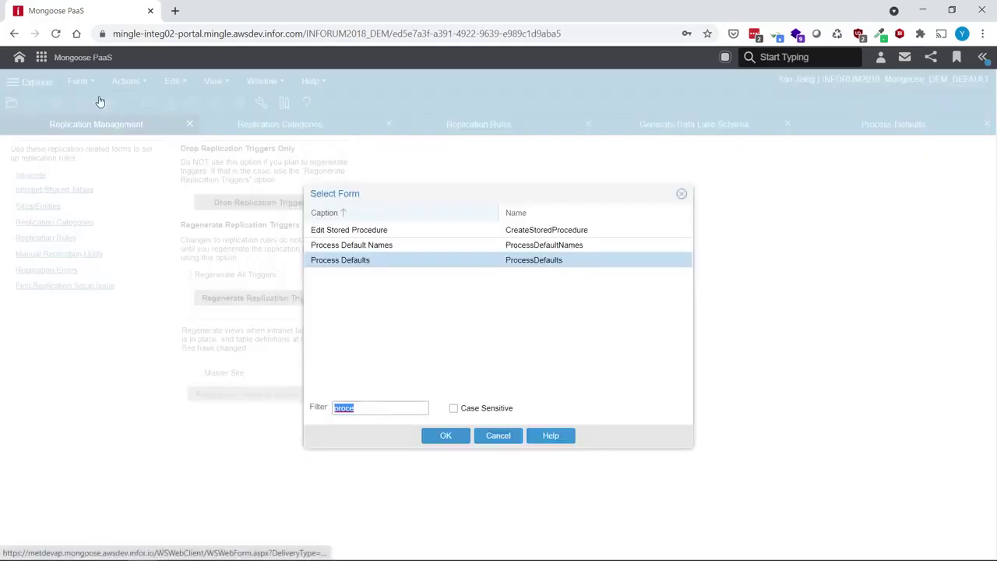
{"action": "type", "text": "unload"}
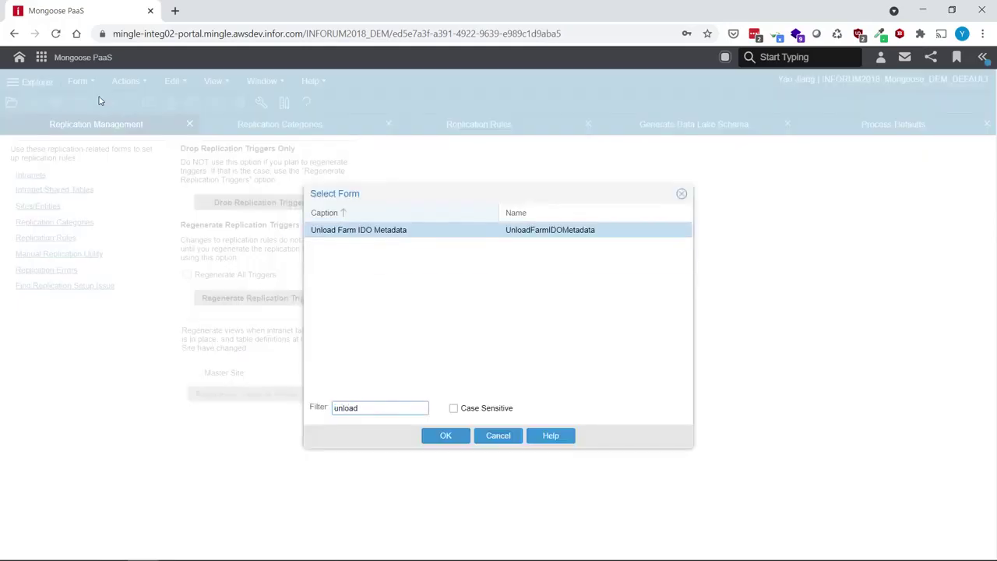
{"action": "double_click", "coordinate": [333, 236]}
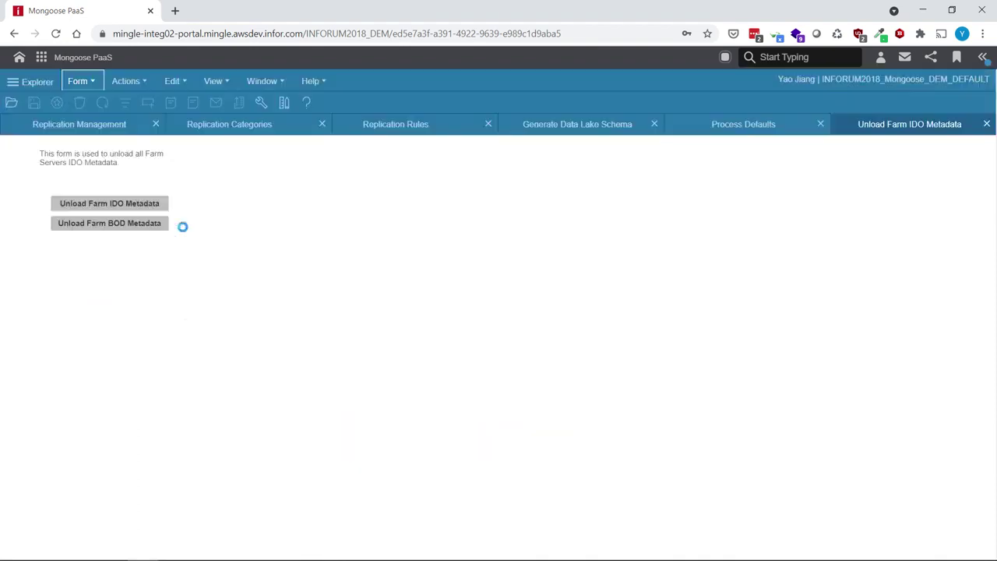
Unload the farm IDO and BOD metadata, confirming each message, then return to Replication Management.
{"action": "left_click", "coordinate": [141, 203]}
{"action": "left_click", "coordinate": [497, 379]}
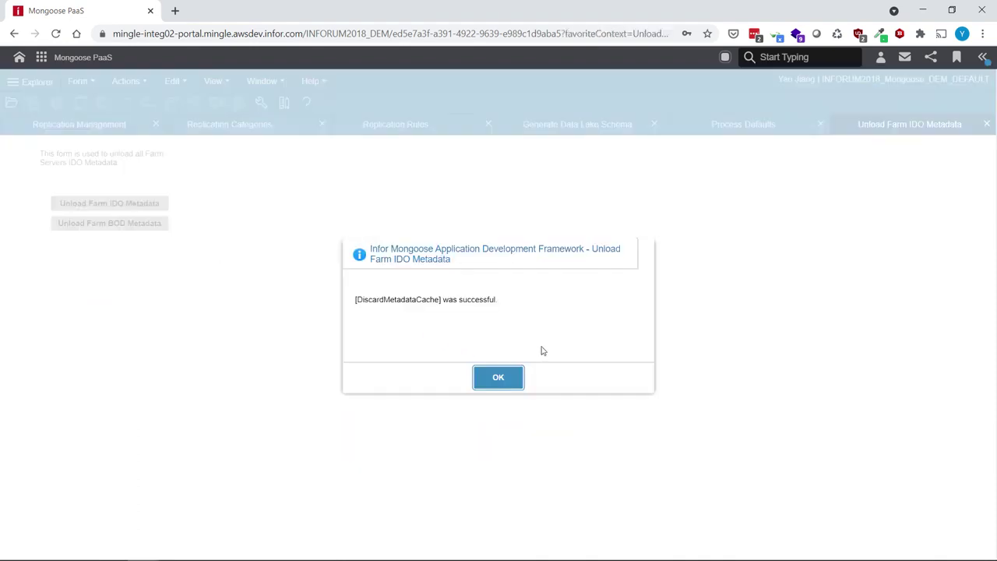
{"action": "left_click", "coordinate": [507, 375]}
{"action": "left_click", "coordinate": [156, 223]}
{"action": "left_click", "coordinate": [517, 381]}
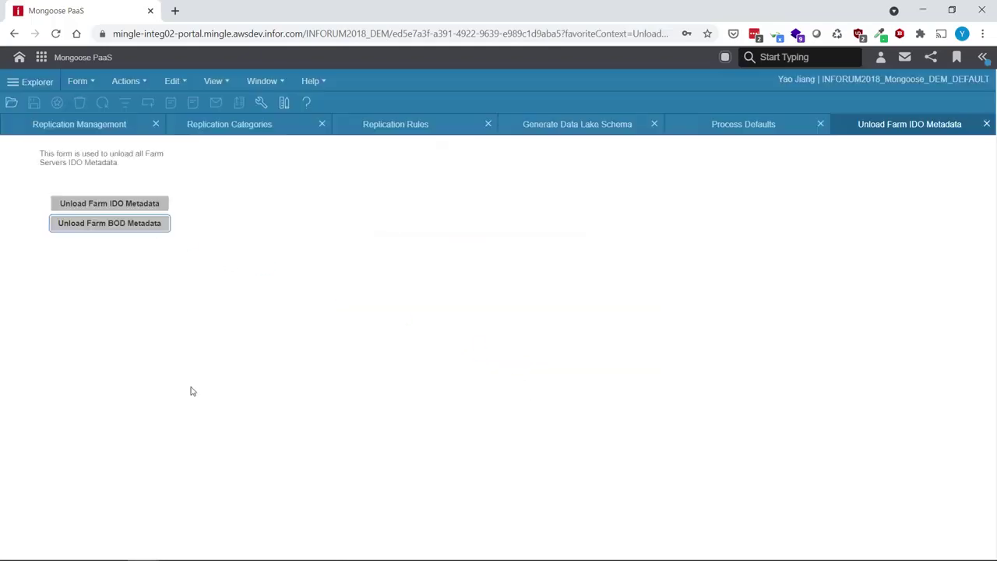
{"action": "left_click", "coordinate": [79, 124]}
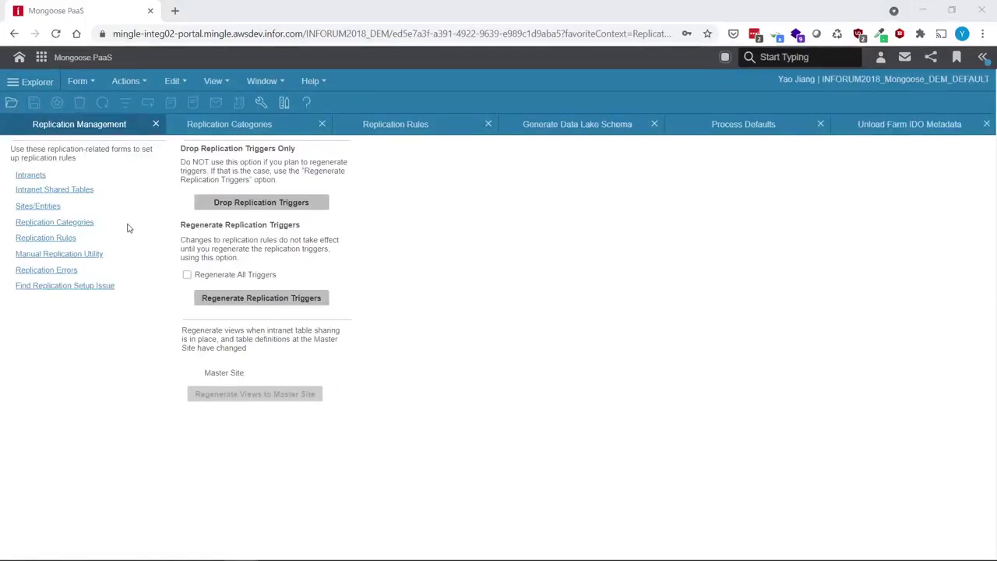
In the manual replication utility, choose site DATALAKE, category DATALAKETEST and table UserNames, then save.
{"action": "left_click", "coordinate": [68, 255]}
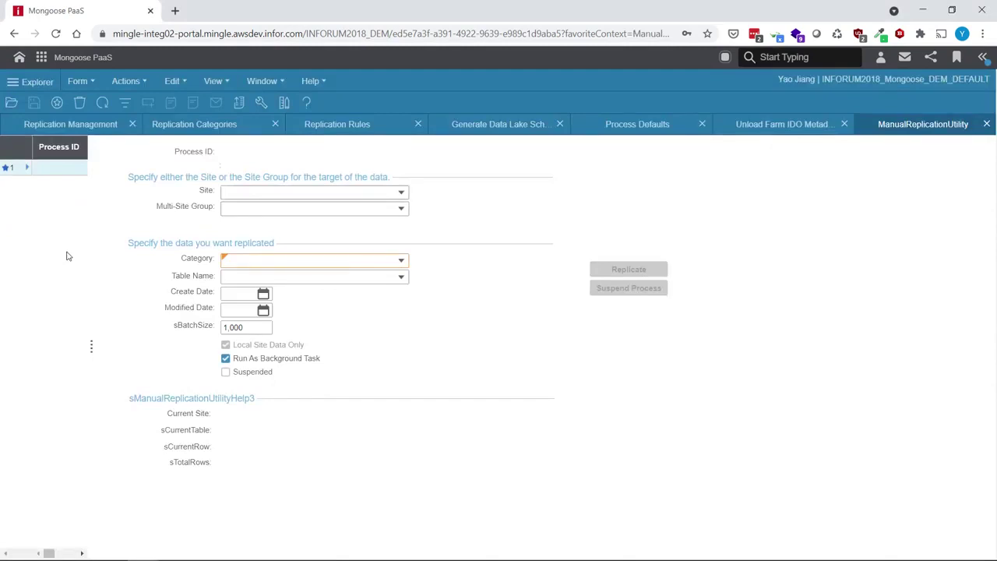
{"action": "left_click", "coordinate": [397, 191]}
{"action": "left_click", "coordinate": [358, 207]}
{"action": "left_click", "coordinate": [401, 261]}
{"action": "left_click", "coordinate": [360, 278]}
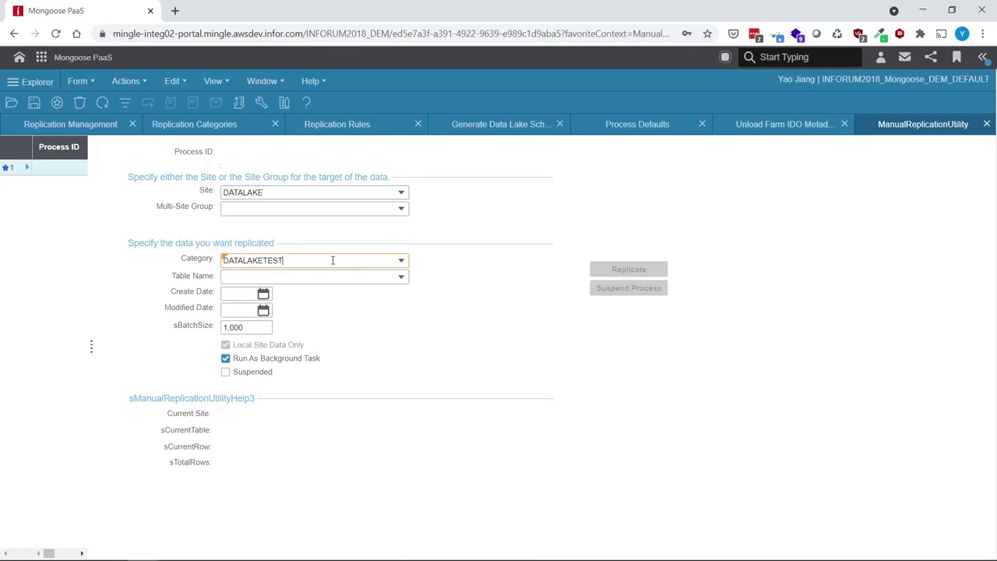
{"action": "left_click", "coordinate": [402, 276]}
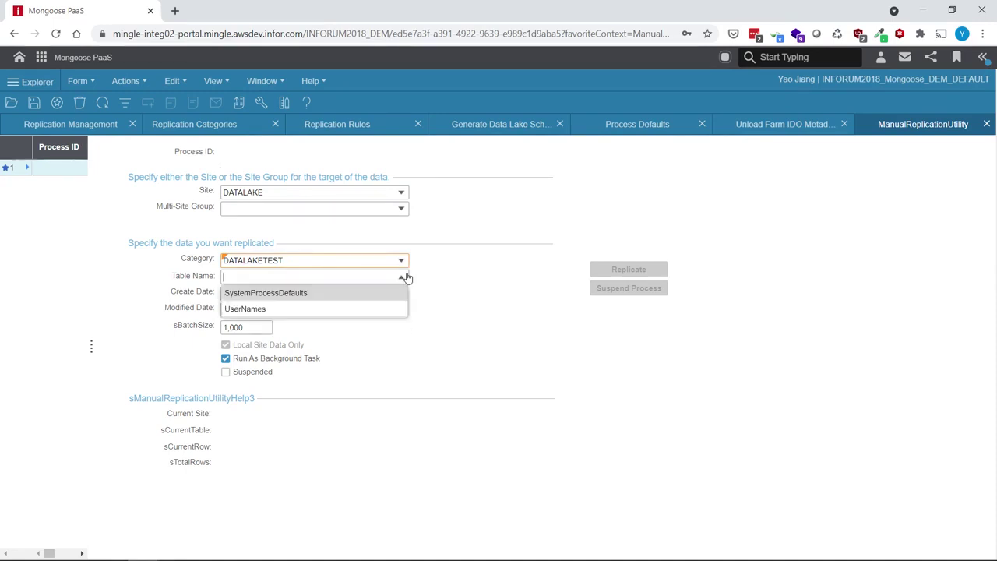
{"action": "left_click", "coordinate": [365, 309]}
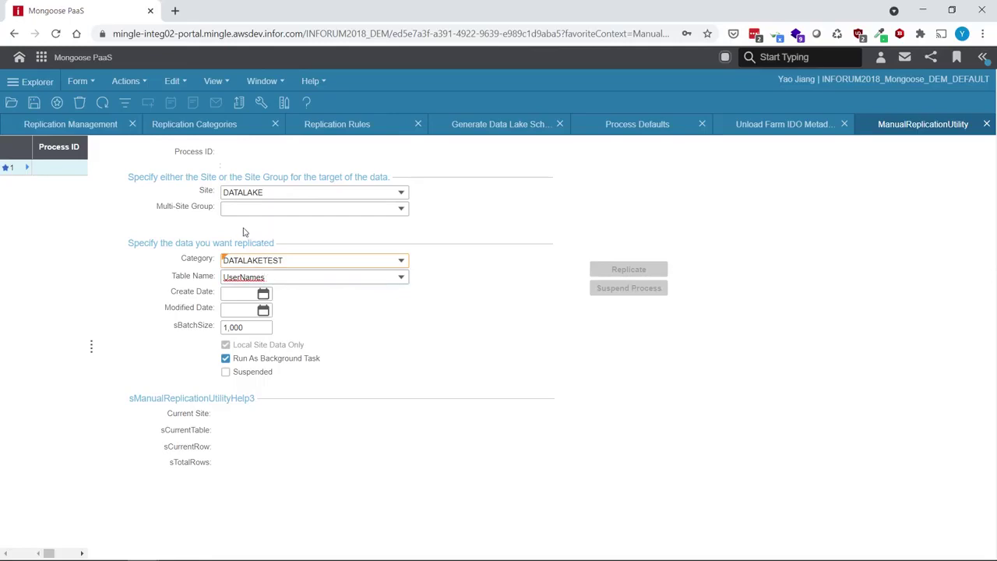
{"action": "left_click", "coordinate": [35, 110]}
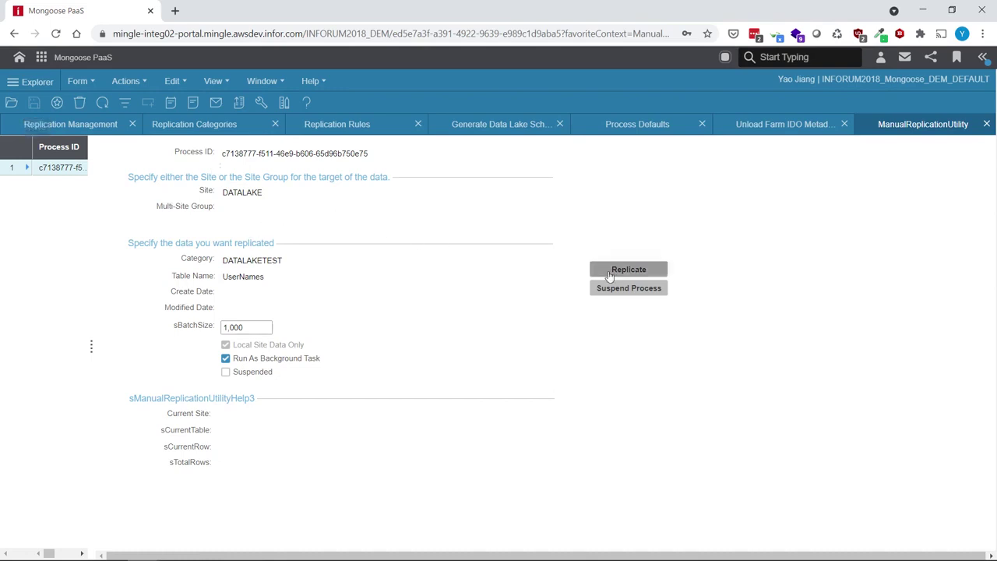
Run the manual replication of UserNames and acknowledge the Task Submitted message.
{"action": "left_click", "coordinate": [610, 274]}
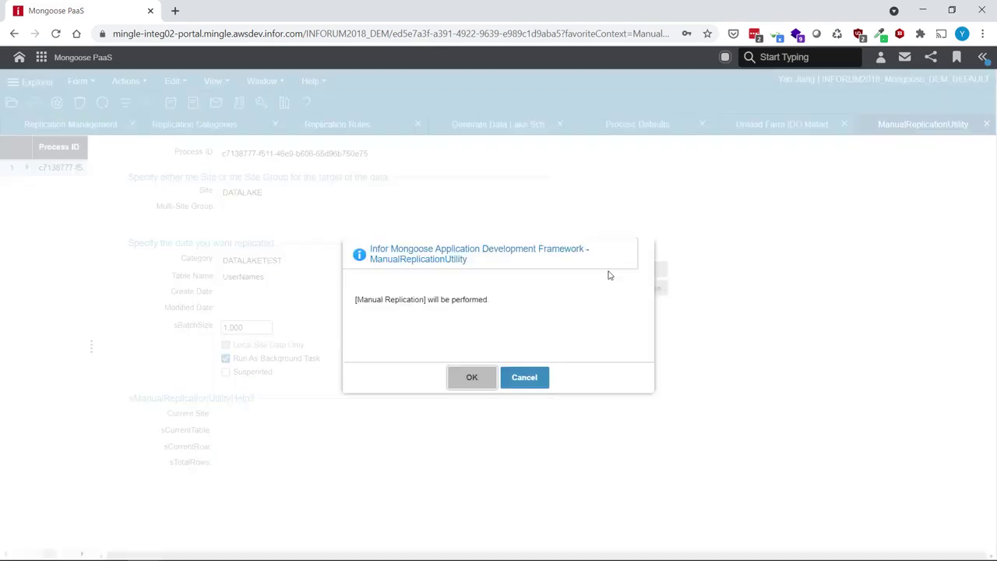
{"action": "left_click", "coordinate": [476, 376]}
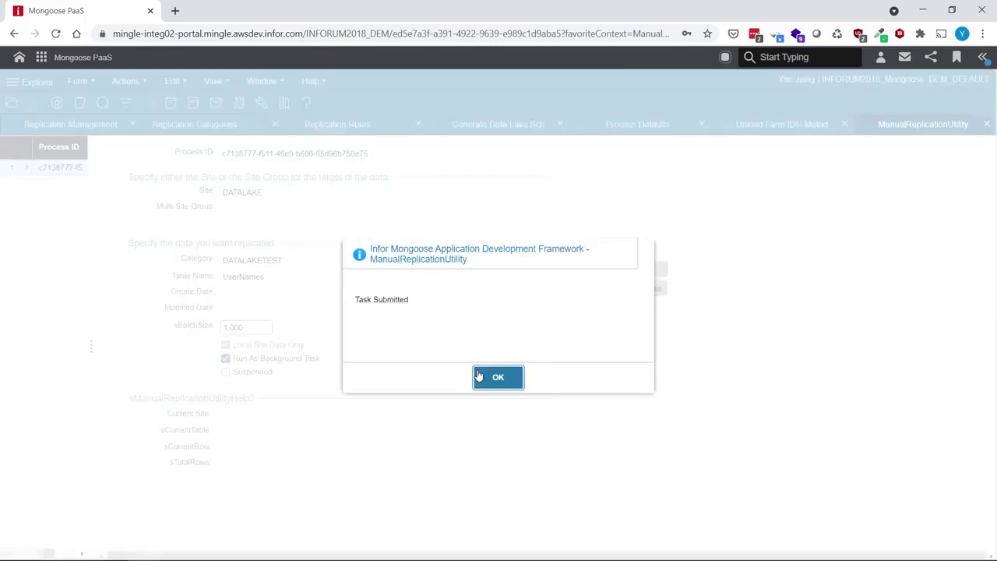
{"action": "left_click", "coordinate": [479, 376]}
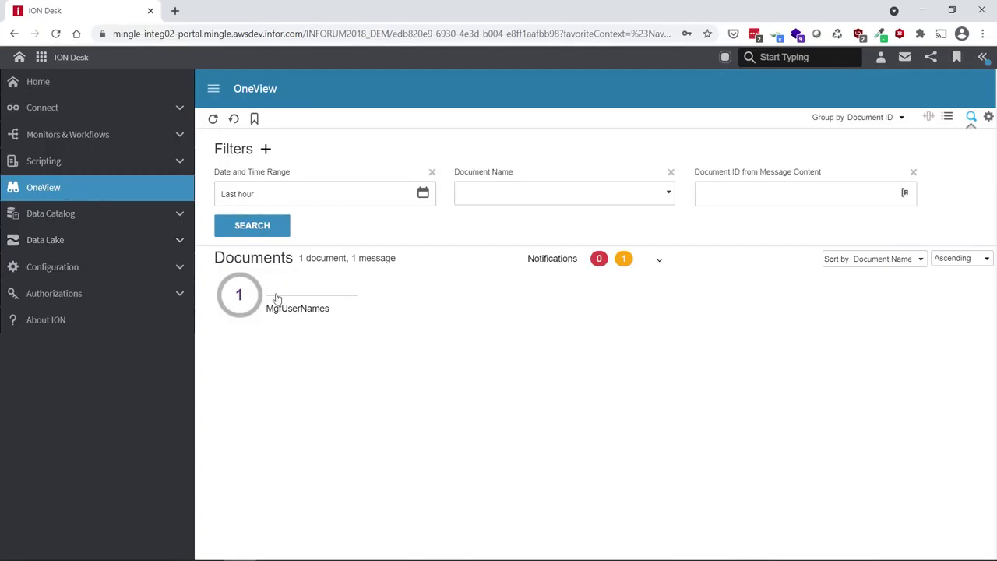
Open the MgfUserNames message content in OneView and scroll through its 280 JSON user records.
{"action": "left_click", "coordinate": [251, 300]}
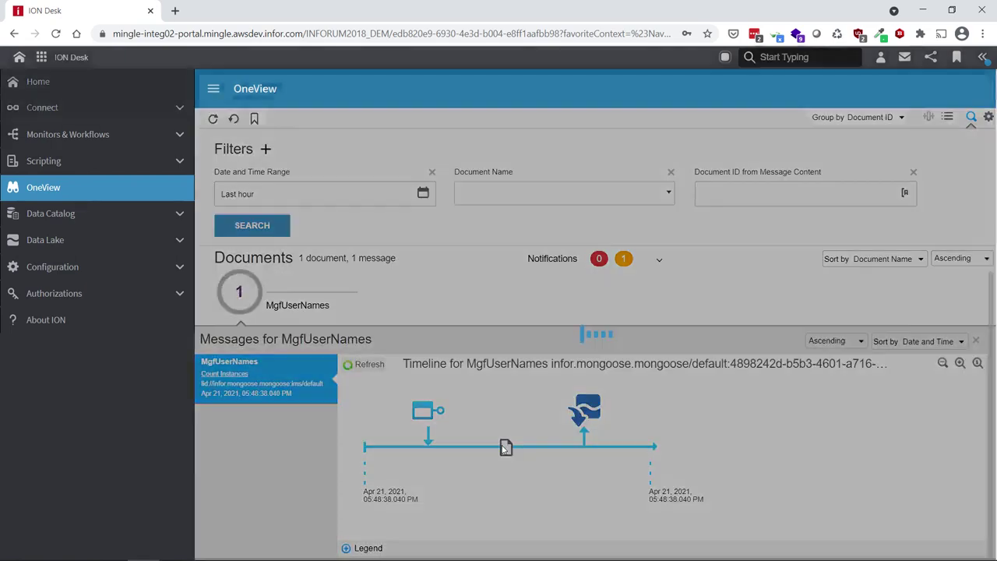
{"action": "left_click", "coordinate": [506, 447]}
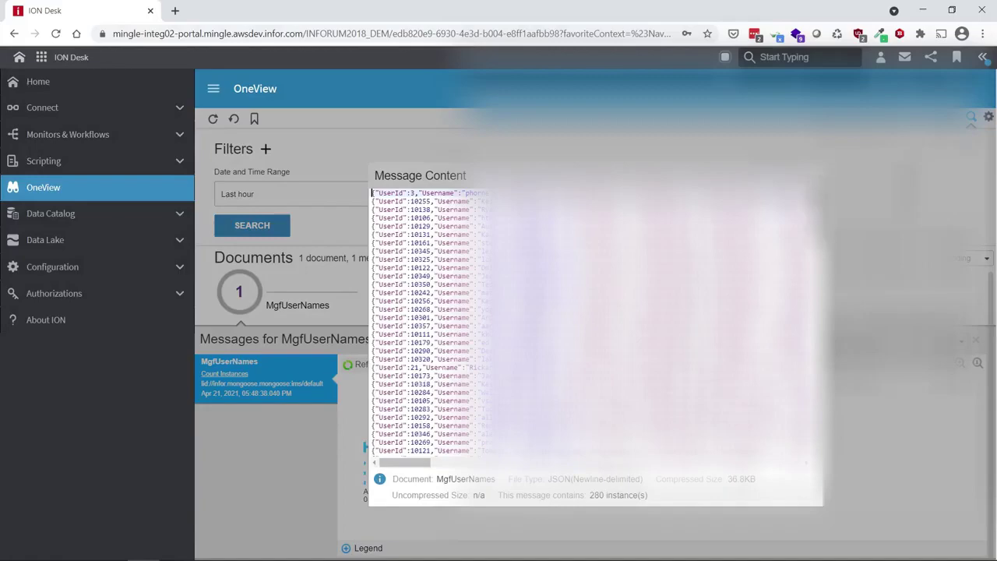
{"action": "scroll", "coordinate": [424, 323], "scroll_direction": "down", "scroll_amount": 10}
{"action": "scroll", "coordinate": [425, 322], "scroll_direction": "down", "scroll_amount": 15}
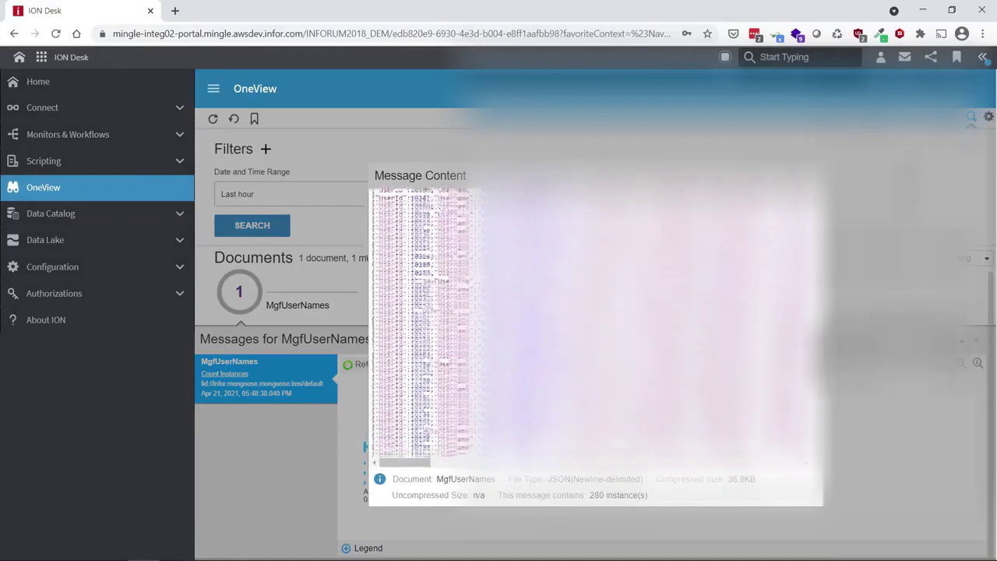
{"action": "scroll", "coordinate": [424, 323], "scroll_direction": "up", "scroll_amount": 15}
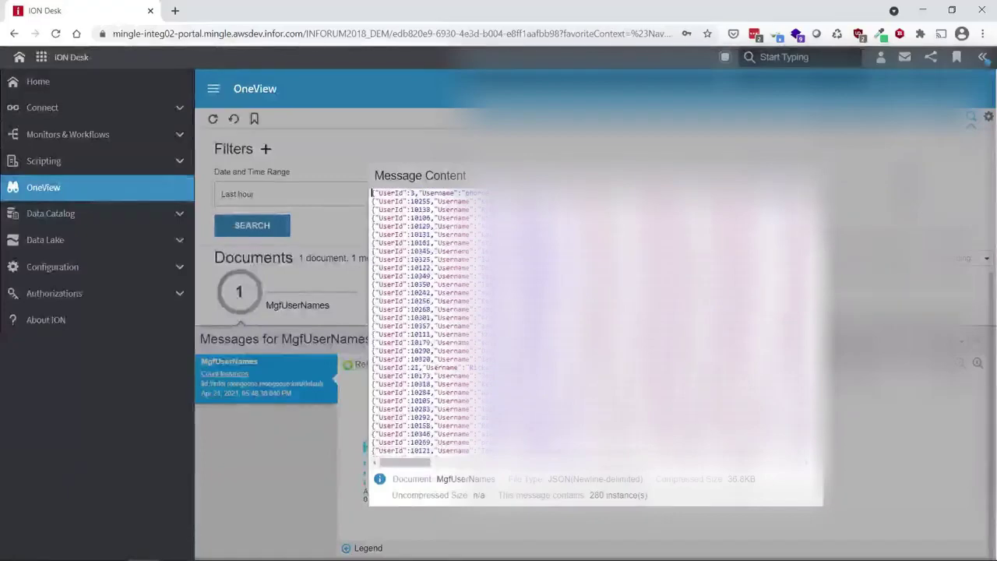
{"action": "key", "text": "Escape"}
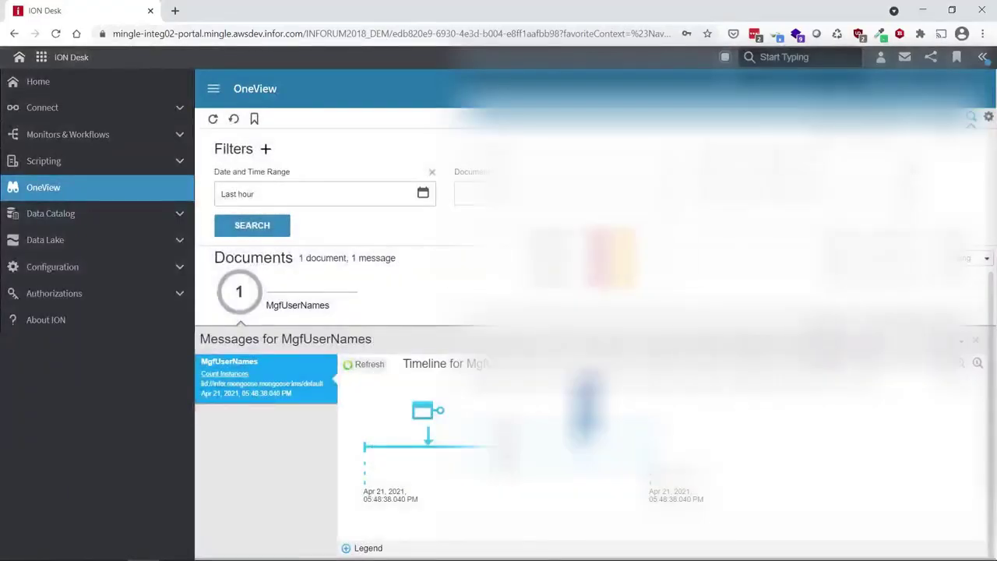
Run the MgfUserNames SELECT in Data Lake Compass and scroll through the top 100 result rows.
{"action": "left_click", "coordinate": [148, 240]}
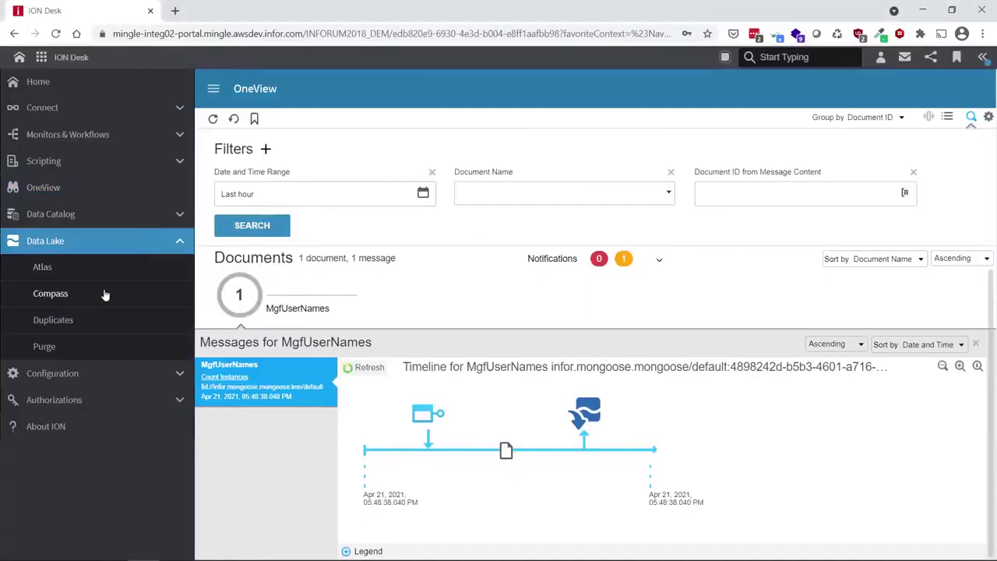
{"action": "left_click", "coordinate": [104, 293]}
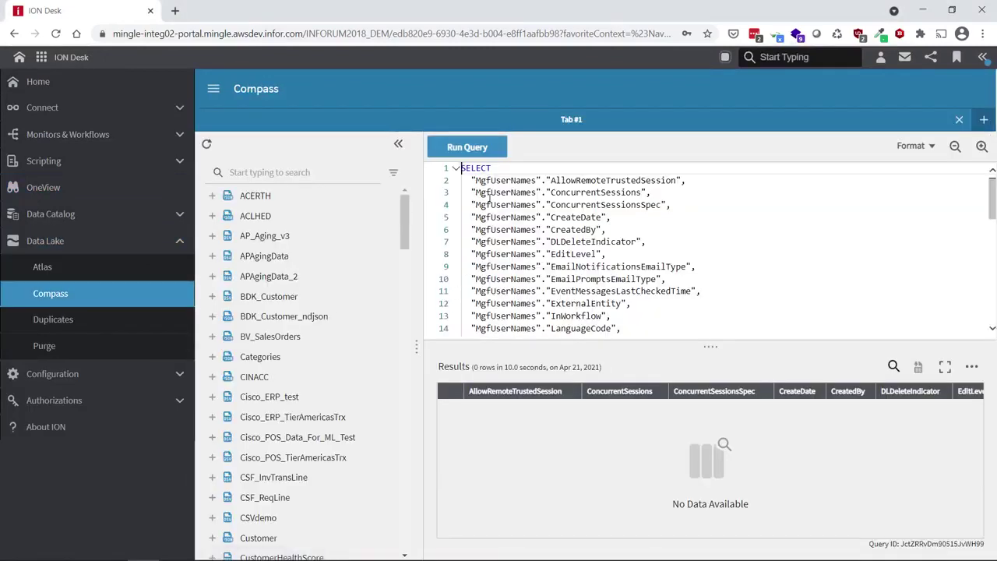
{"action": "left_click", "coordinate": [493, 156]}
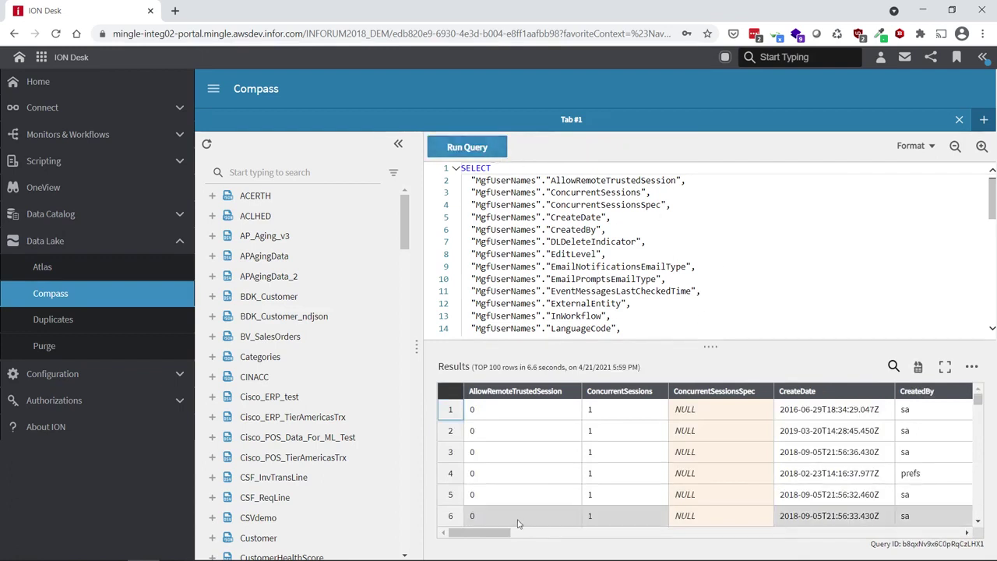
{"action": "mouse_move", "coordinate": [504, 536]}
{"action": "left_mouse_down"}
{"action": "mouse_move", "coordinate": [616, 536]}
{"action": "mouse_move", "coordinate": [488, 533]}
{"action": "left_mouse_up"}
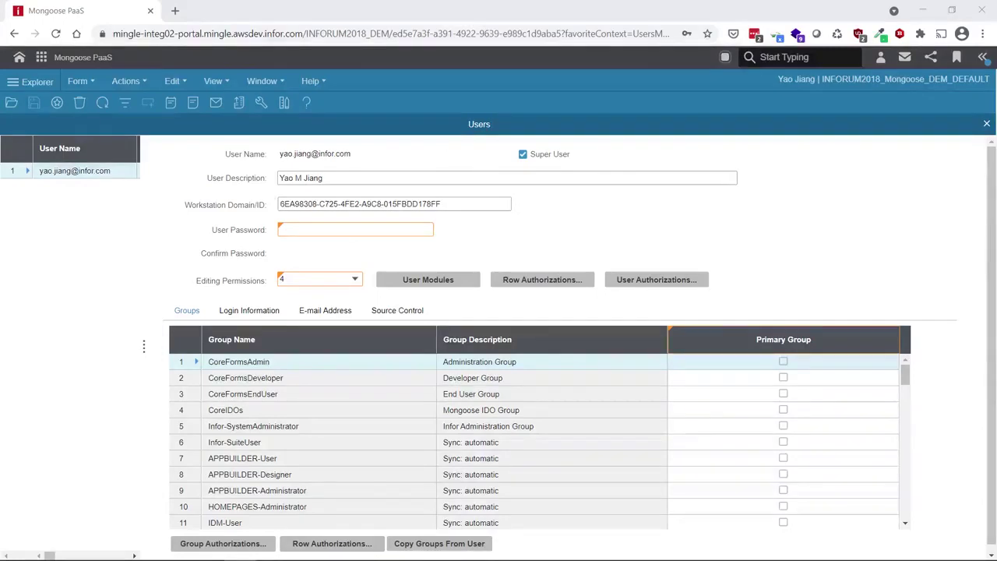
Insert middle initial 'M' after the first name in User Description and save the user record.
{"action": "key", "text": "BackSpace"}
{"action": "key", "text": "BackSpace"}
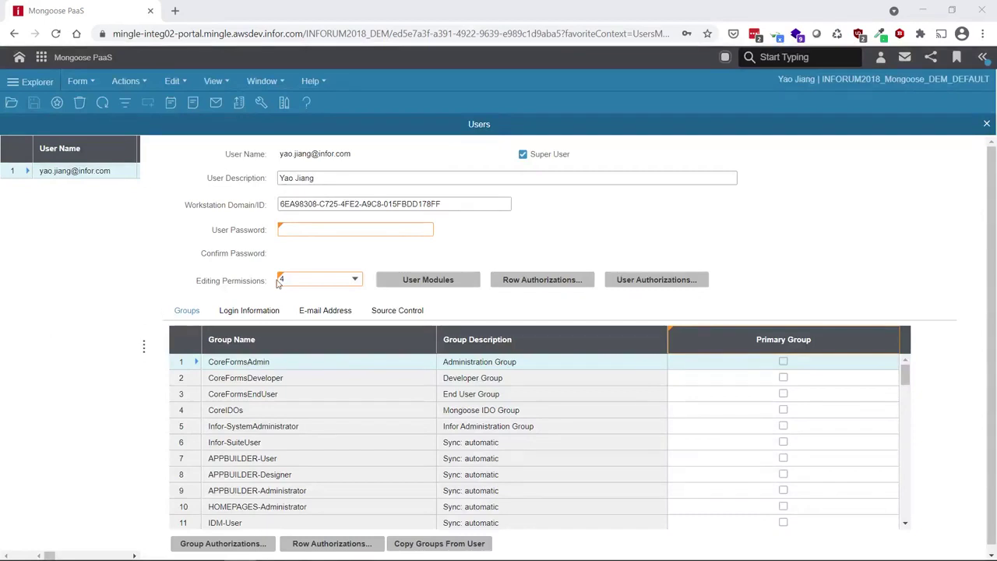
{"action": "left_click", "coordinate": [293, 178]}
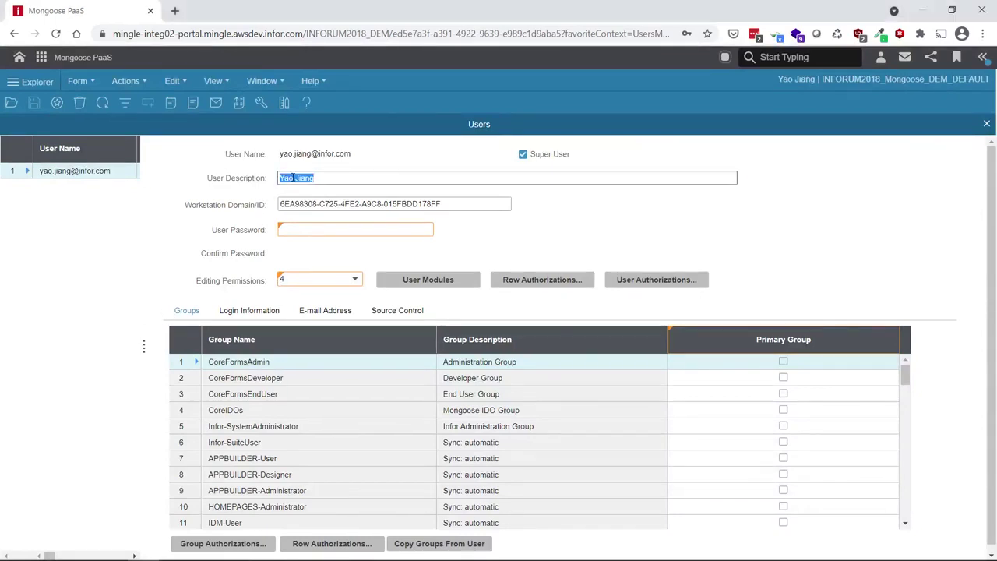
{"action": "left_click", "coordinate": [298, 178]}
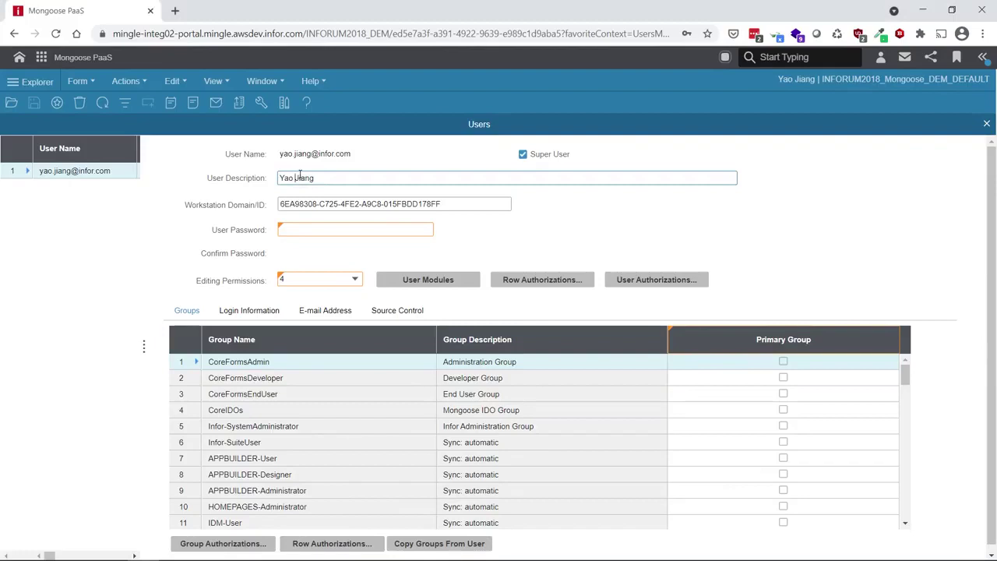
{"action": "type", "text": "M"}
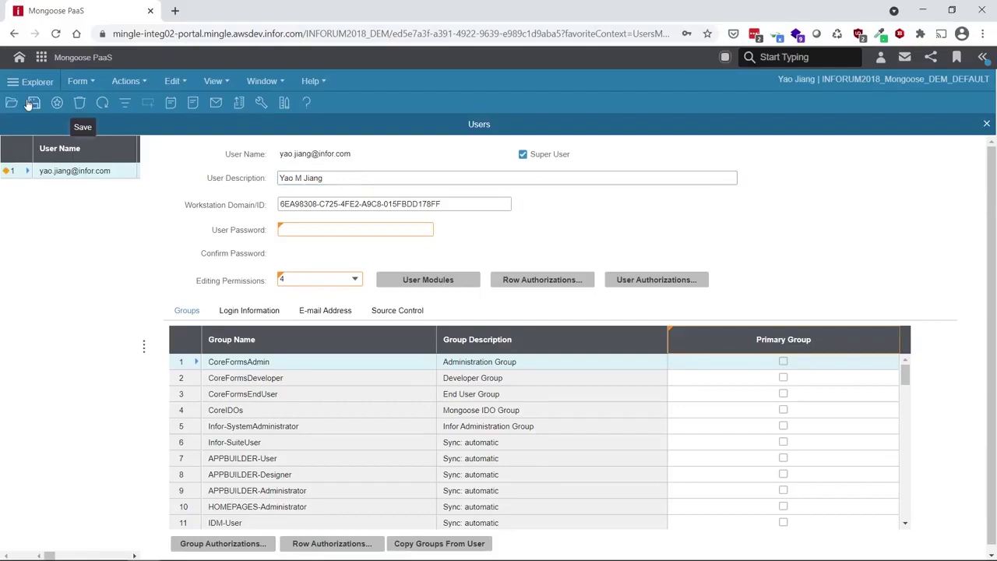
{"action": "left_click", "coordinate": [33, 105]}
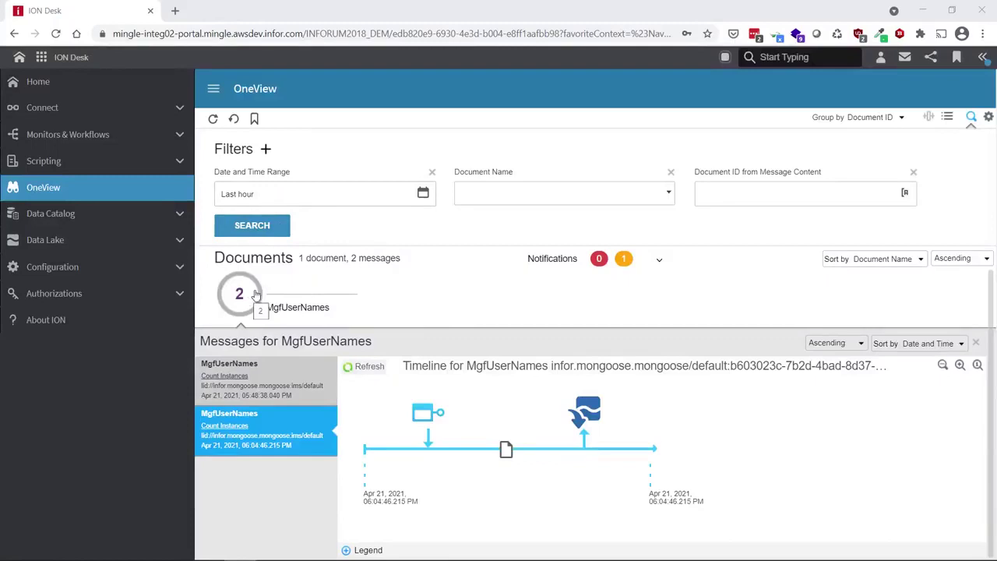
Compare both MgfUserNames message timelines and view the newer message's single-record JSON content.
{"action": "left_click", "coordinate": [285, 389]}
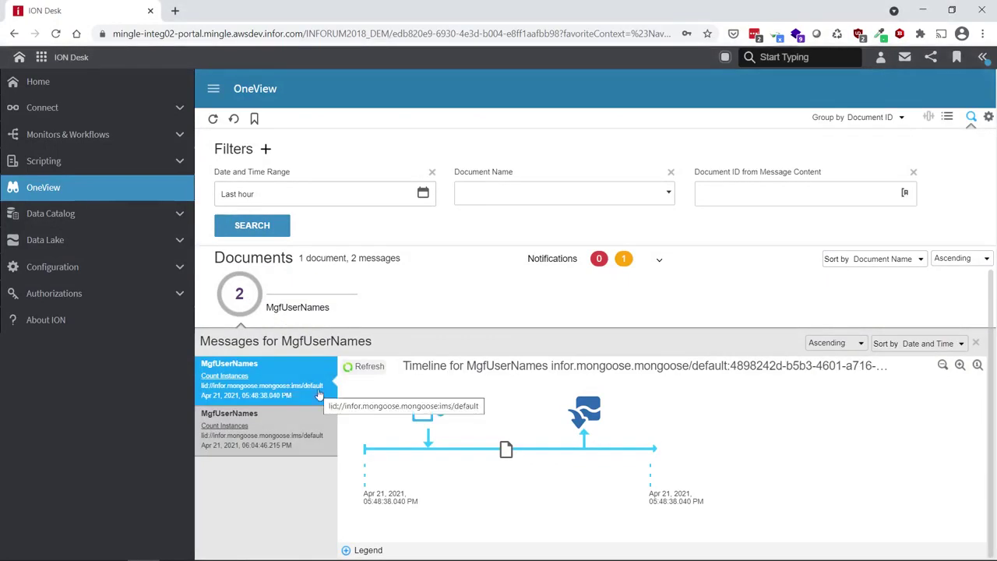
{"action": "left_click", "coordinate": [286, 423]}
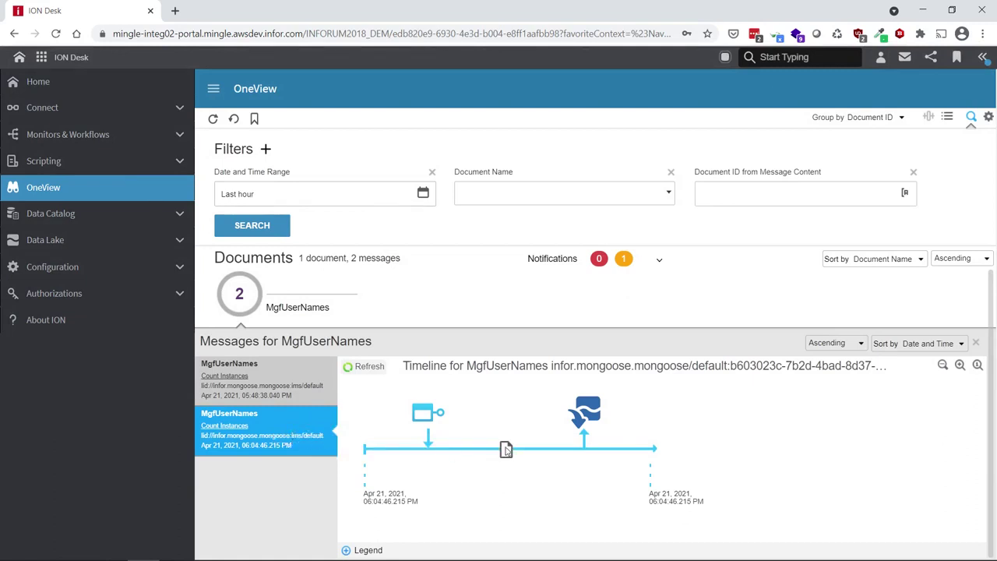
{"action": "left_click", "coordinate": [505, 451]}
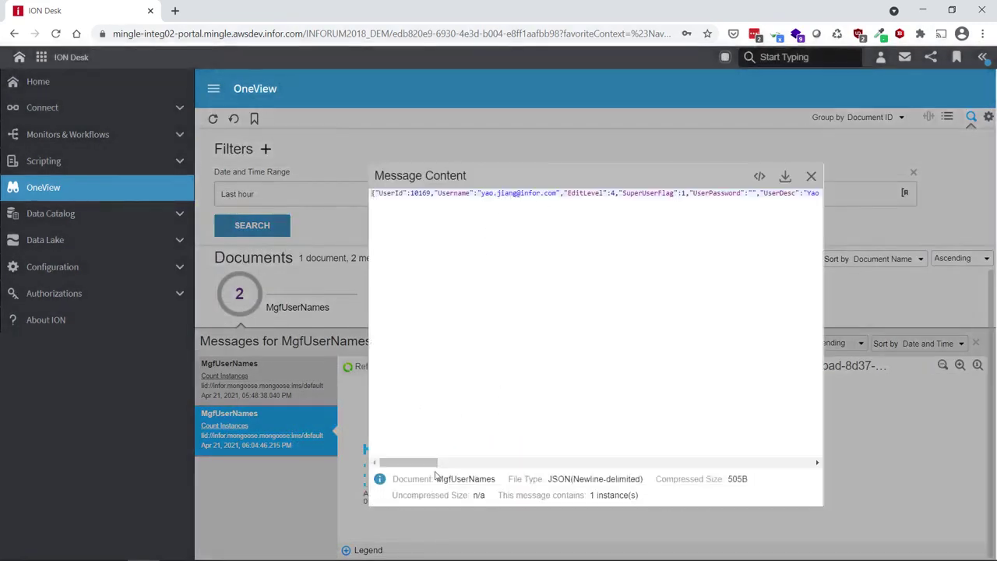
{"action": "left_click", "coordinate": [811, 175]}
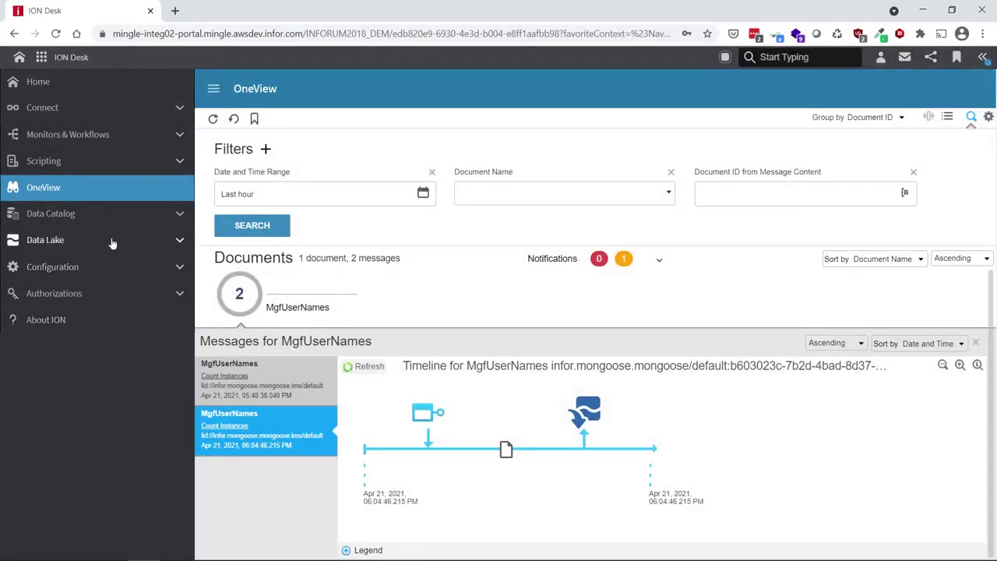
{"action": "left_click", "coordinate": [112, 242]}
Open a second Compass query tab and begin the all-variations MgfUserNames query with SELECT.
{"action": "left_click", "coordinate": [106, 293]}
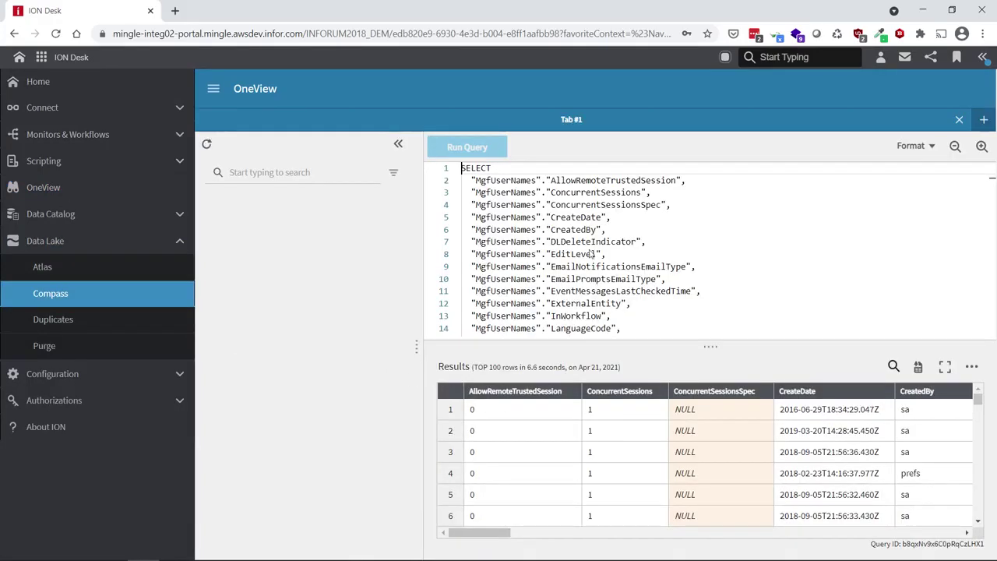
{"action": "left_click", "coordinate": [979, 119]}
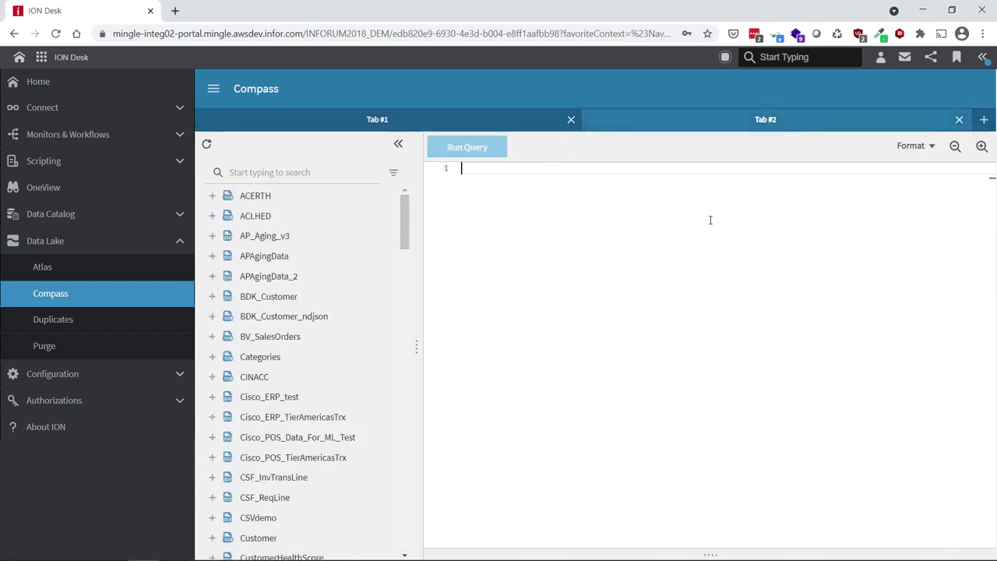
{"action": "type", "text": "S"}
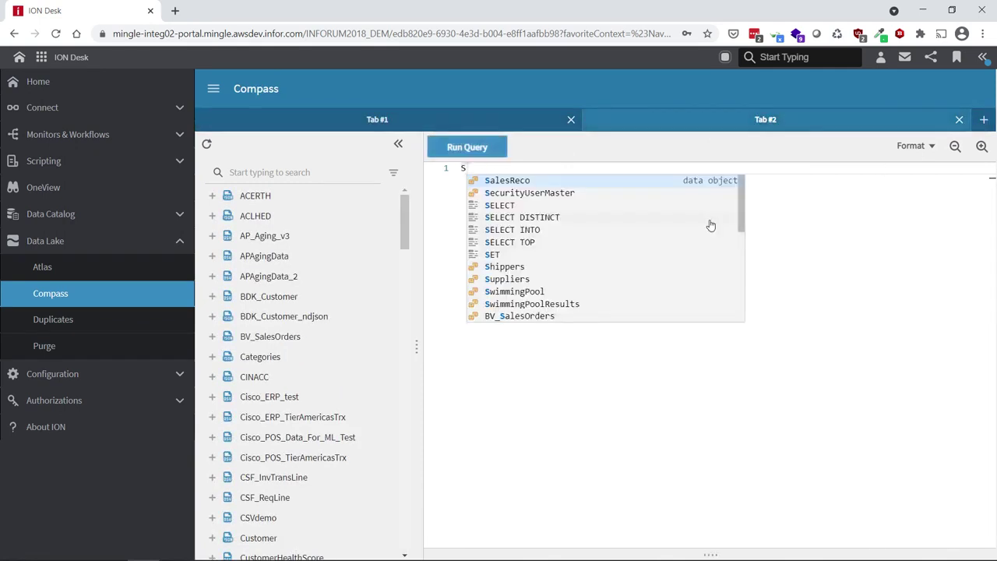
{"action": "type", "text": "ELECT"}
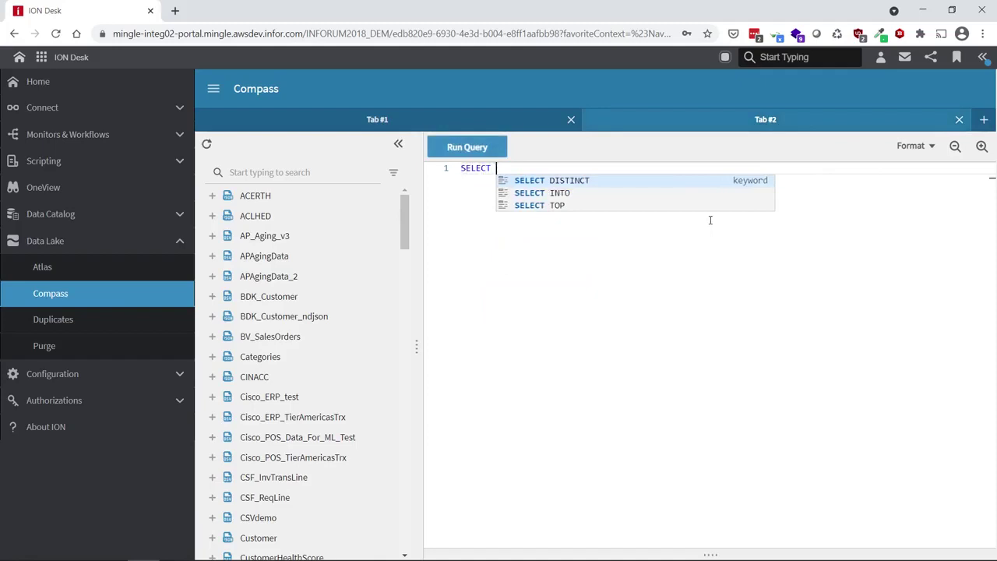
{"action": "key", "text": "Escape"}
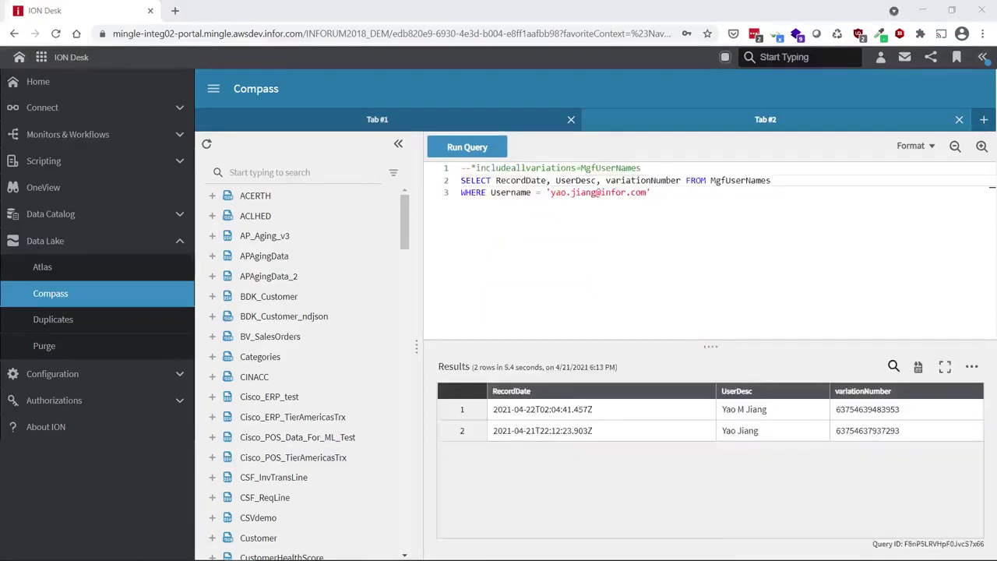